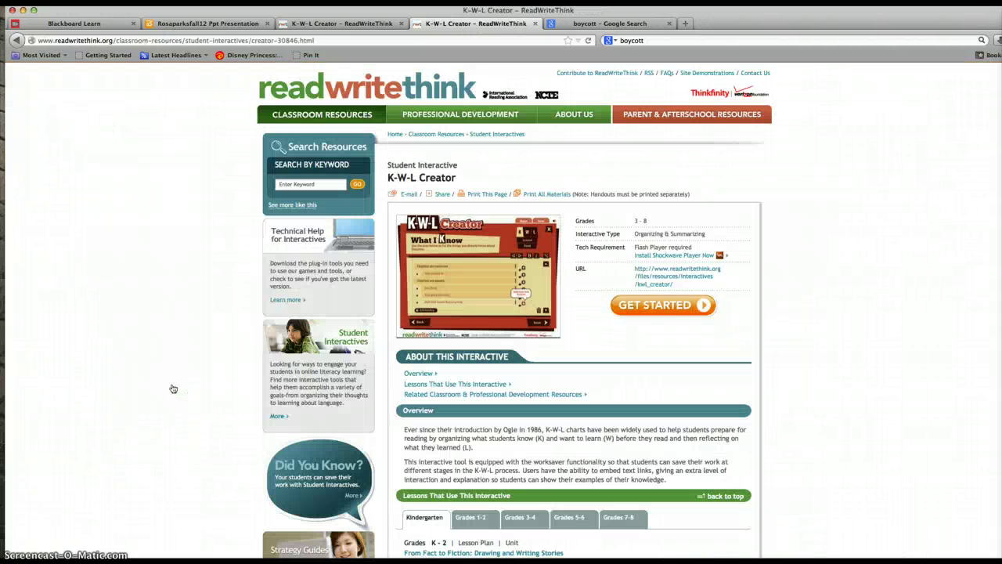
Open the K-W-L Creator page on ReadWriteThink from its myBigCampus library entry.
click(664, 305)
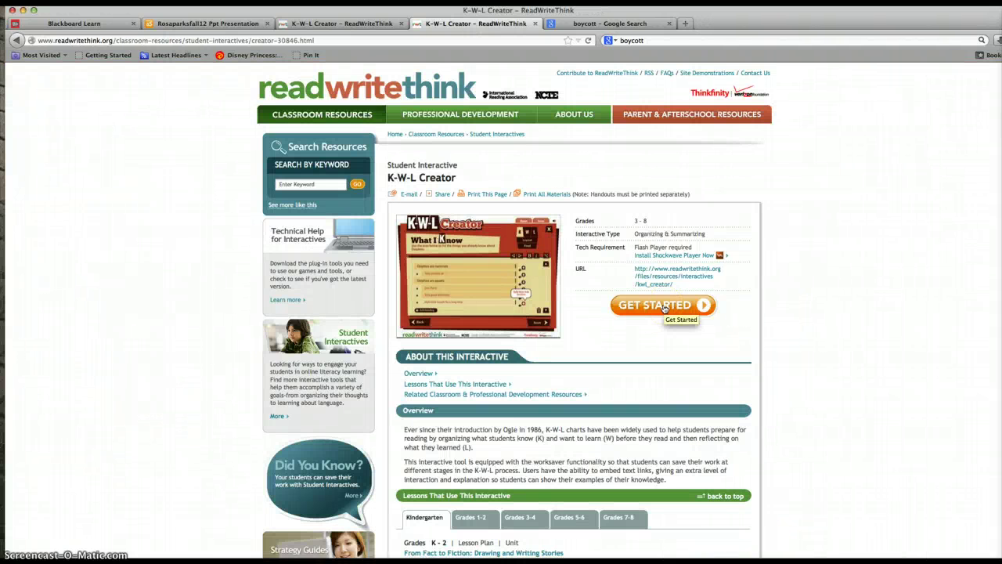
Start a K-W-L chart with the student's name and topic 'Rosa Parks', then return to the RosaParksFall12 slides.
click(664, 306)
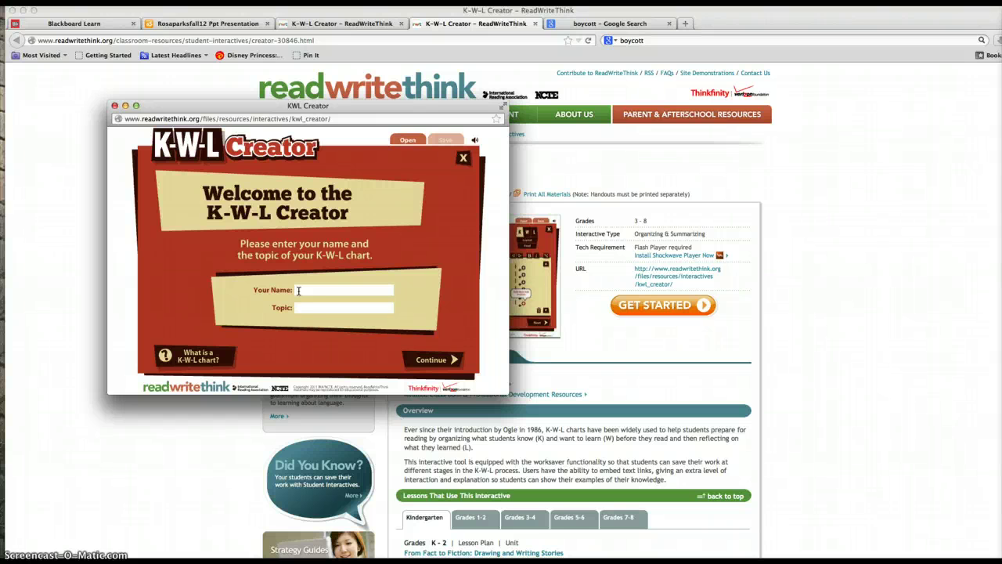
click(302, 307)
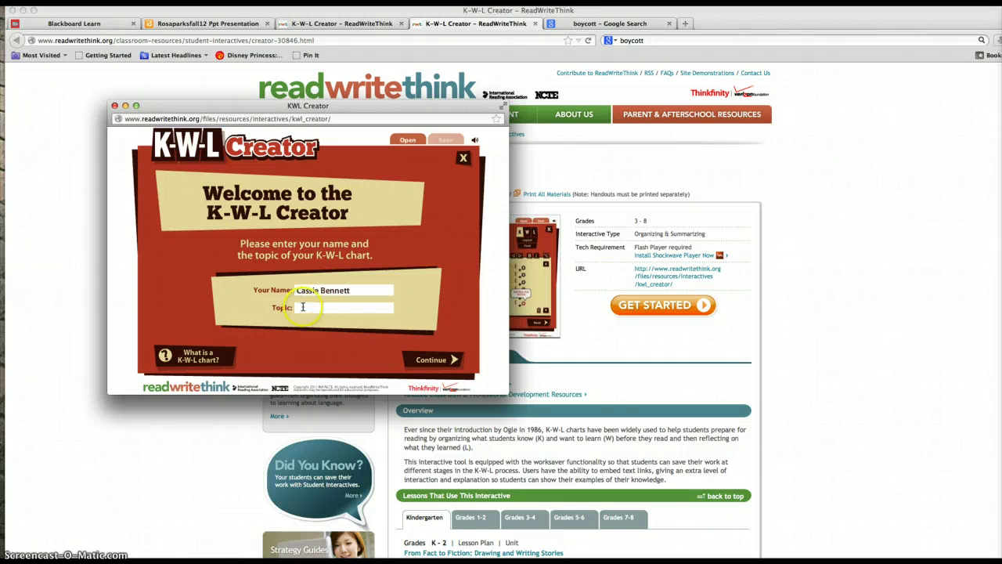
text(Ro)
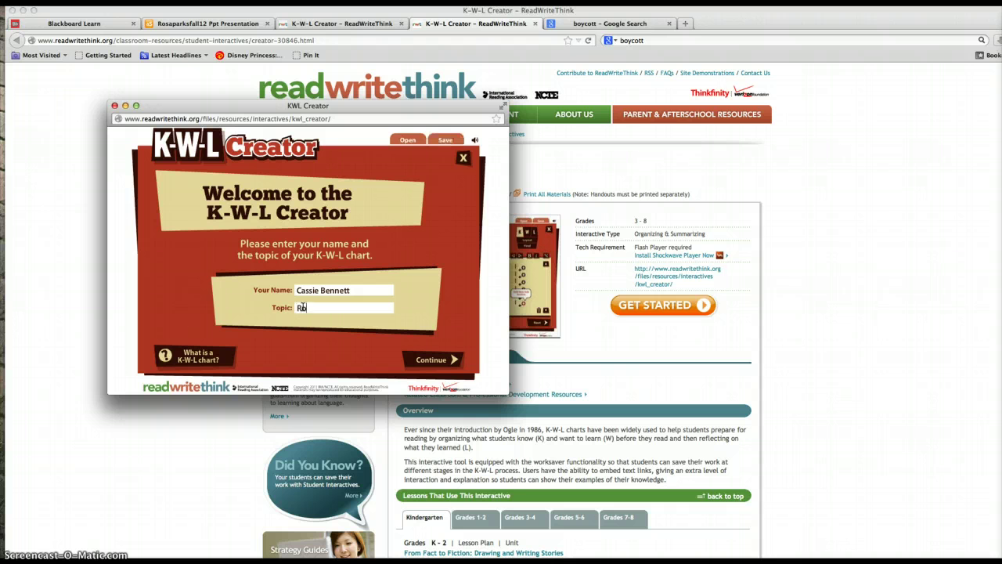
text(sa Parks)
click(227, 24)
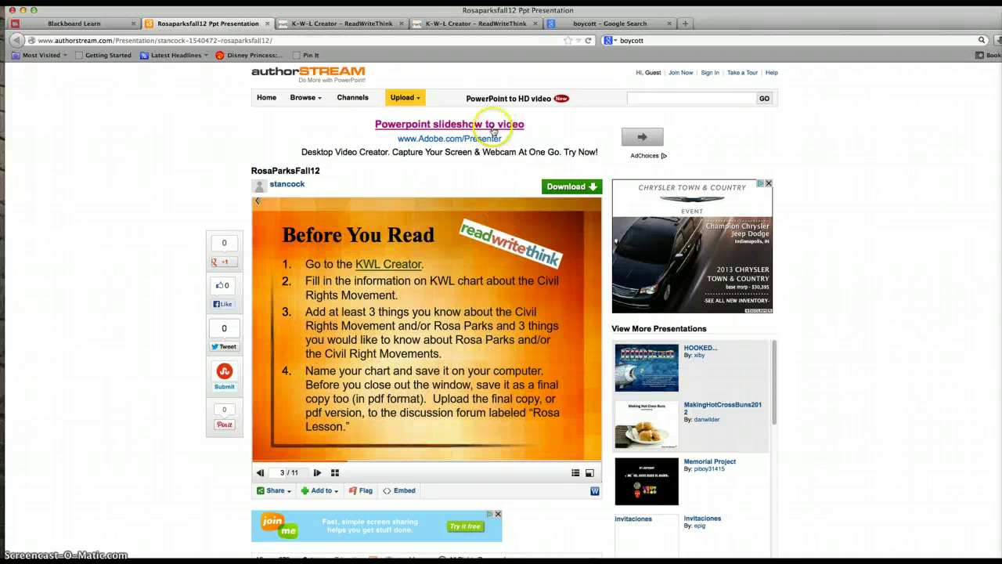
Move the browser aside and bring the K-W-L Creator window back in front.
drag(449, 14, 404, 144)
click(395, 106)
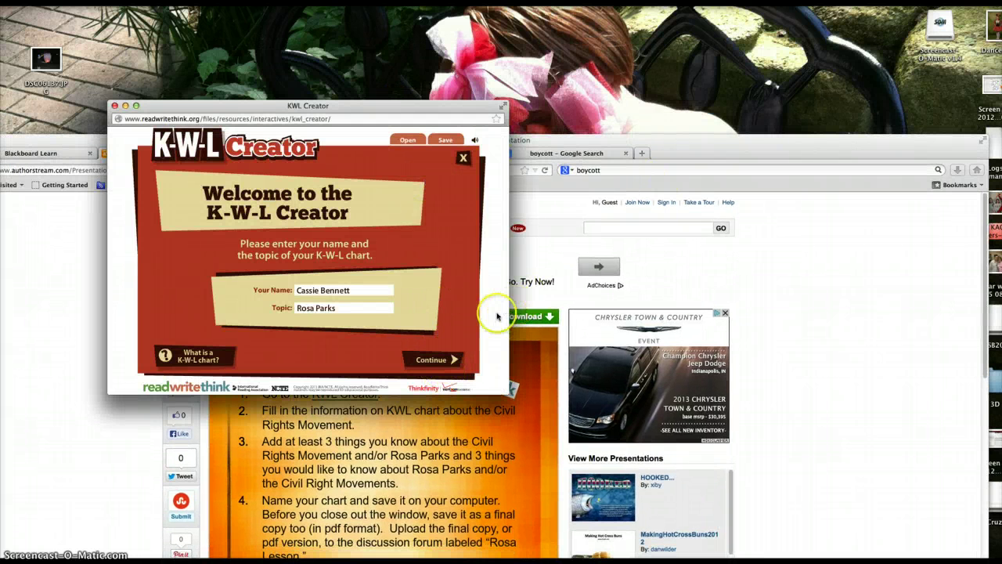
Enter the first known fact: 'Rosa Parks refused to give up her seat on a bus'.
click(429, 362)
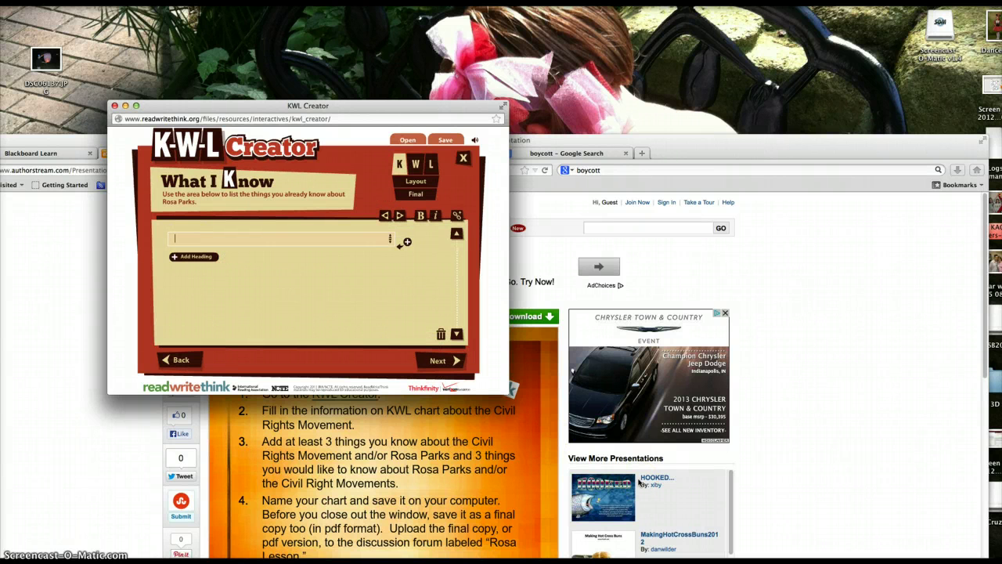
text(Rosa)
key(BackSpace)
text(sa P)
key(BackSpace)
key(BackSpace)
text(Parks refused to giv)
text(e up her seat on)
text( a bus)
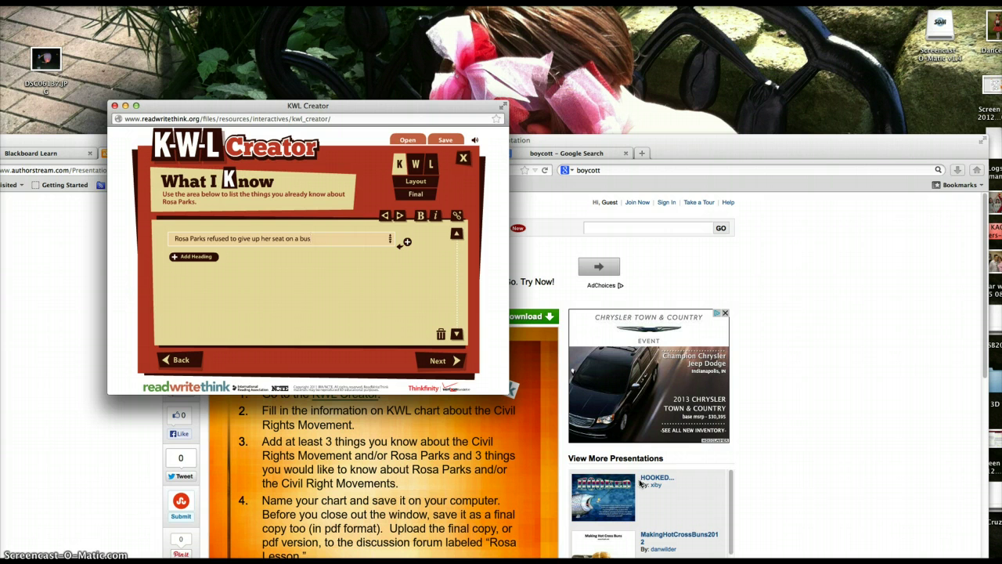
Add the second fact 'This incident was a catalyst for the Civil Rights Movement' plus an empty row.
click(196, 257)
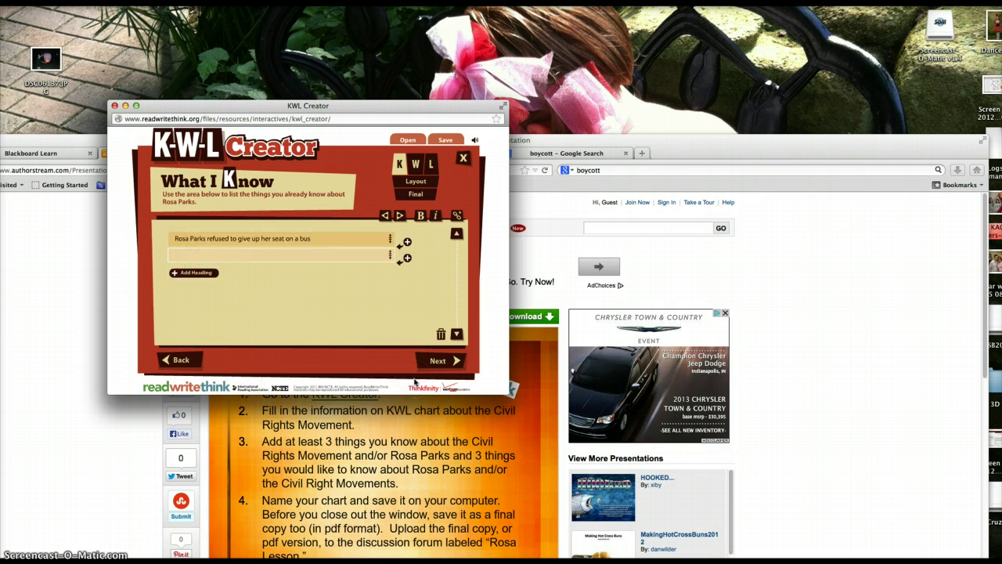
text(This incident was a catalyst for the Civil Rights Mov)
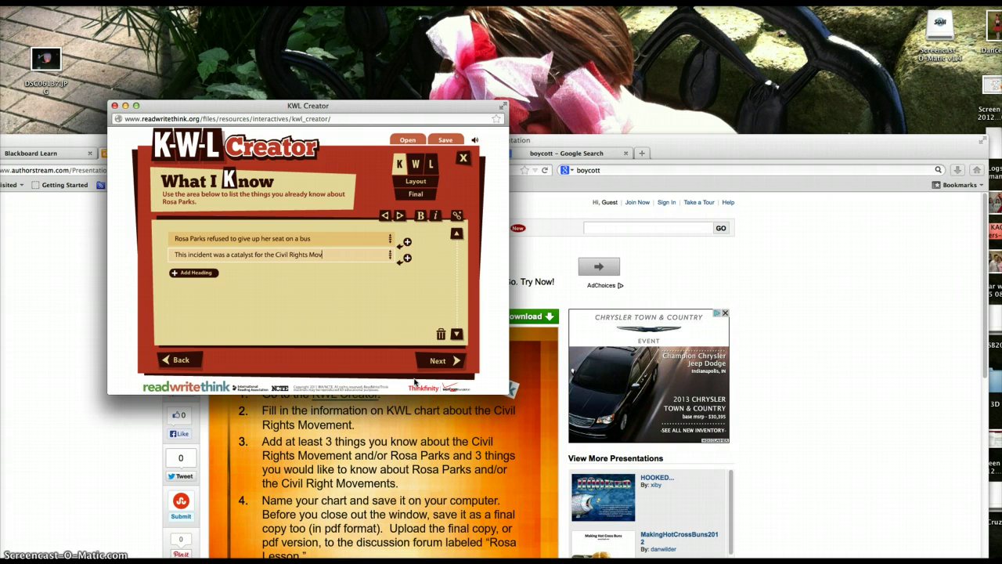
text(ement)
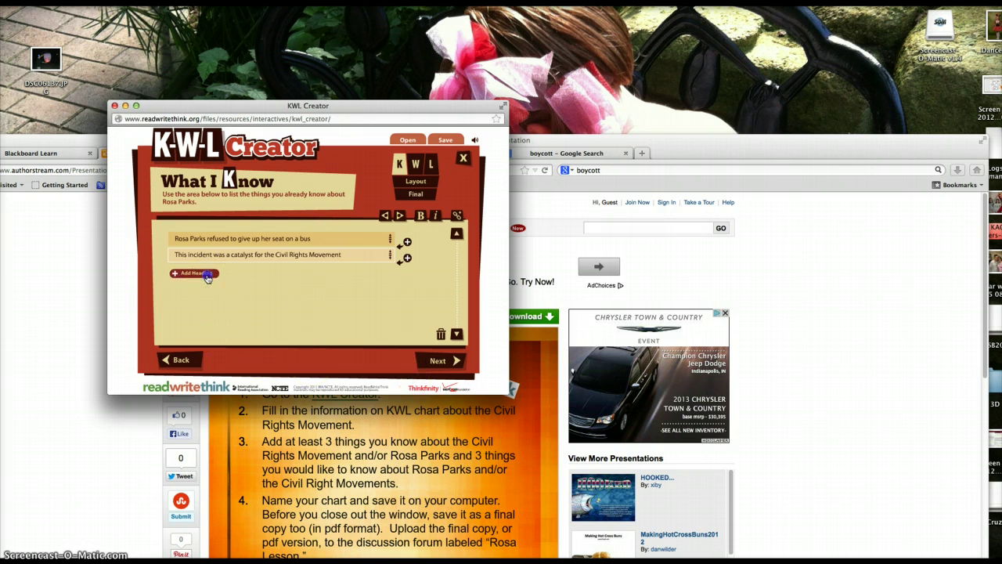
click(208, 275)
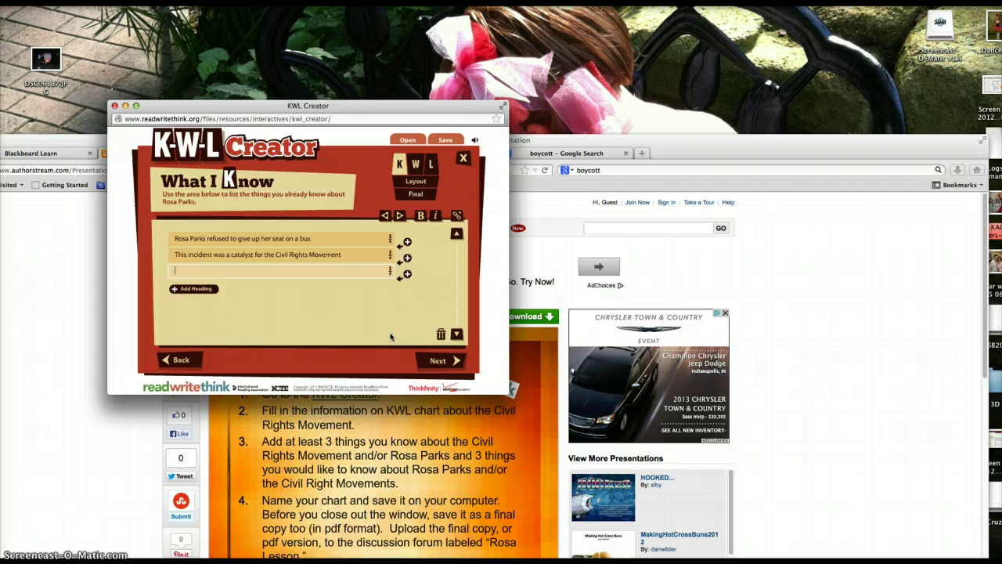
Enter the third fact: 'The bus boycott affected a lot of people'.
text(The bus boycott affected a lot of people and)
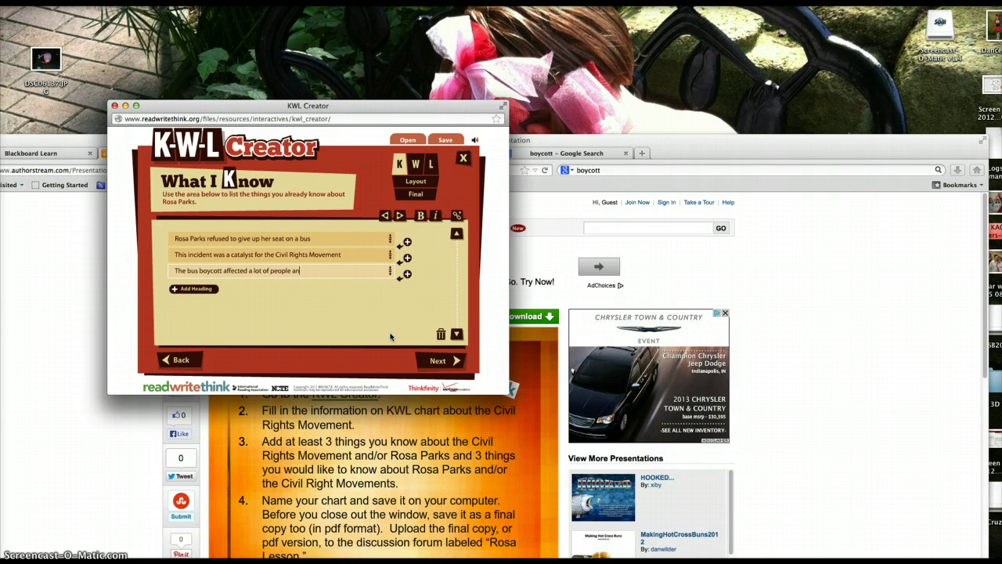
key(BackSpace)
key(BackSpace)
key(BackSpace)
click(203, 290)
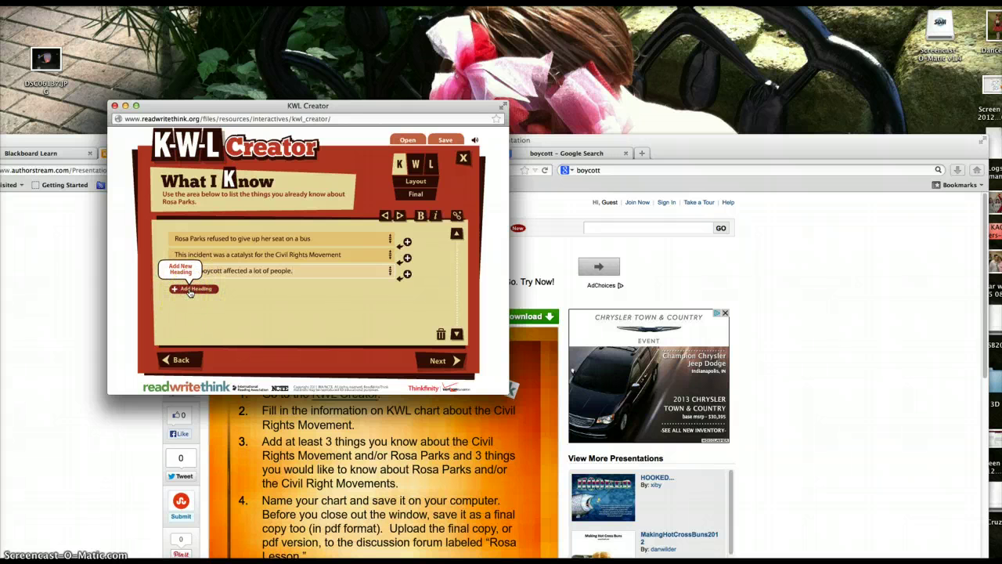
Add the fourth fact 'Dr. Martin Luther King Jr. personally came to see her in jail.'.
click(189, 289)
text(Mar)
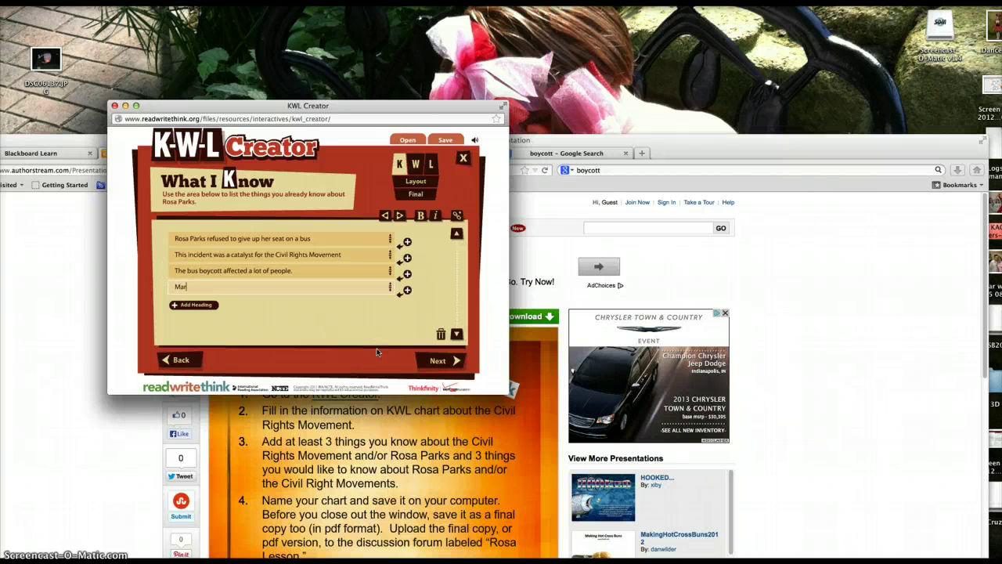
text(tin Luther King)
key(Left)
key(Left)
key(Left)
key(Left)
key(Left)
text(Dr.)
click(283, 305)
click(260, 286)
text(Jr. personally came to s)
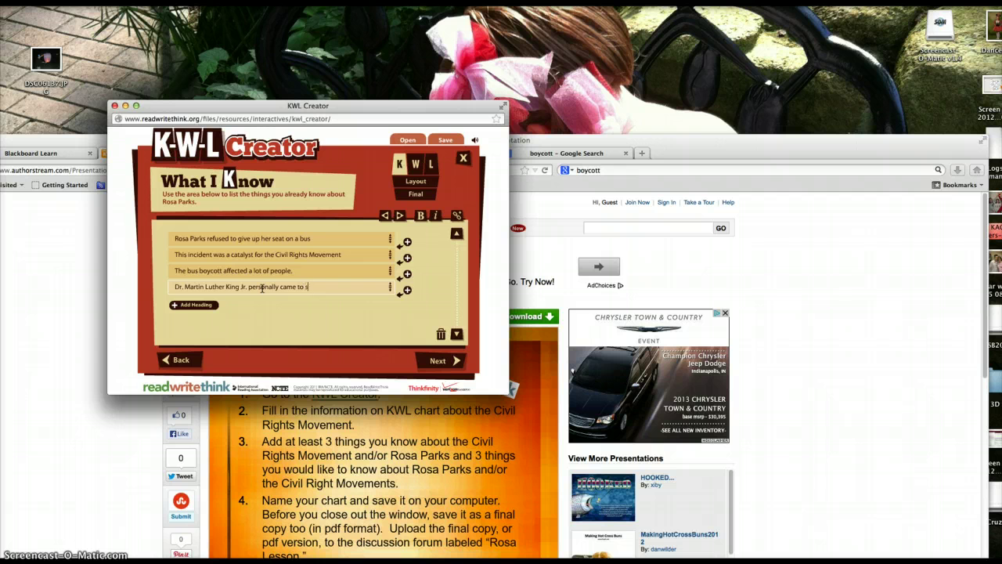
text(ee her in jail.)
click(327, 300)
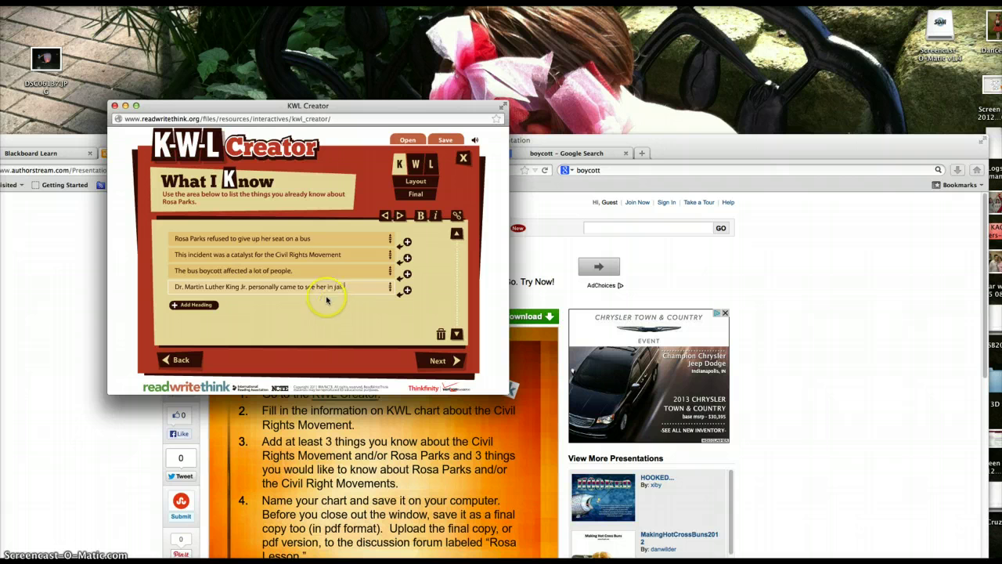
End the first two facts with periods and advance to the What I Want to learn page.
click(347, 255)
text(.)
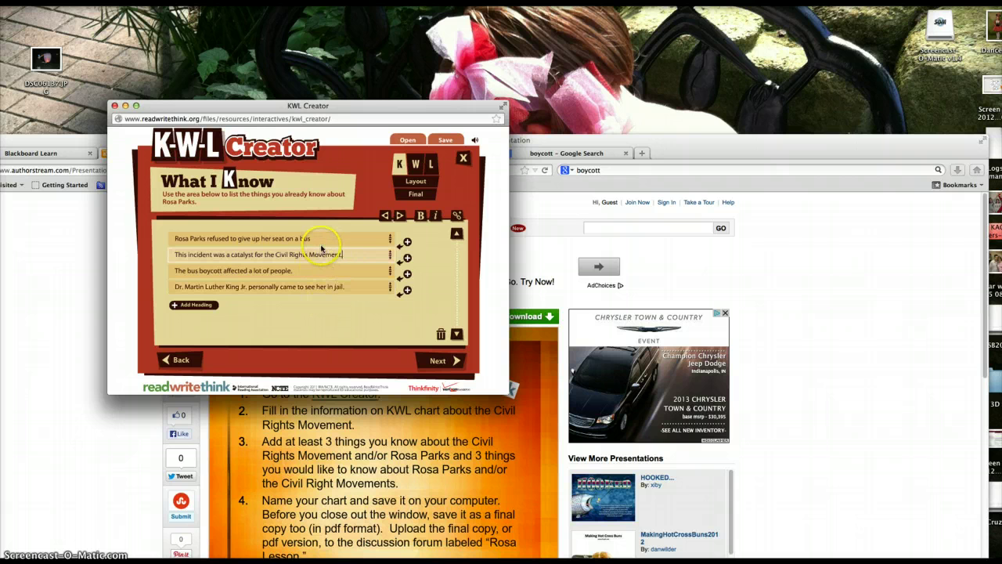
click(316, 238)
text(.)
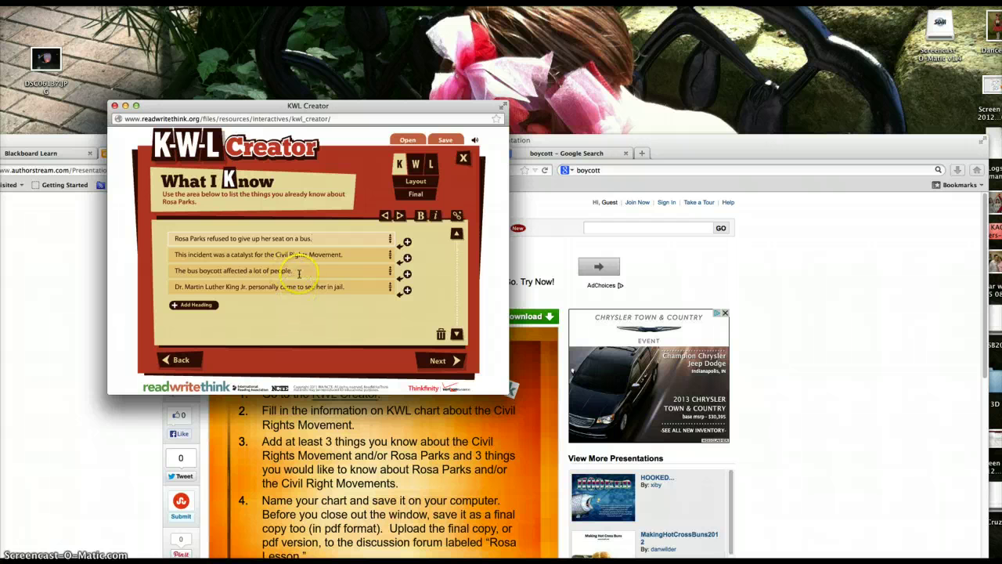
click(296, 270)
click(174, 241)
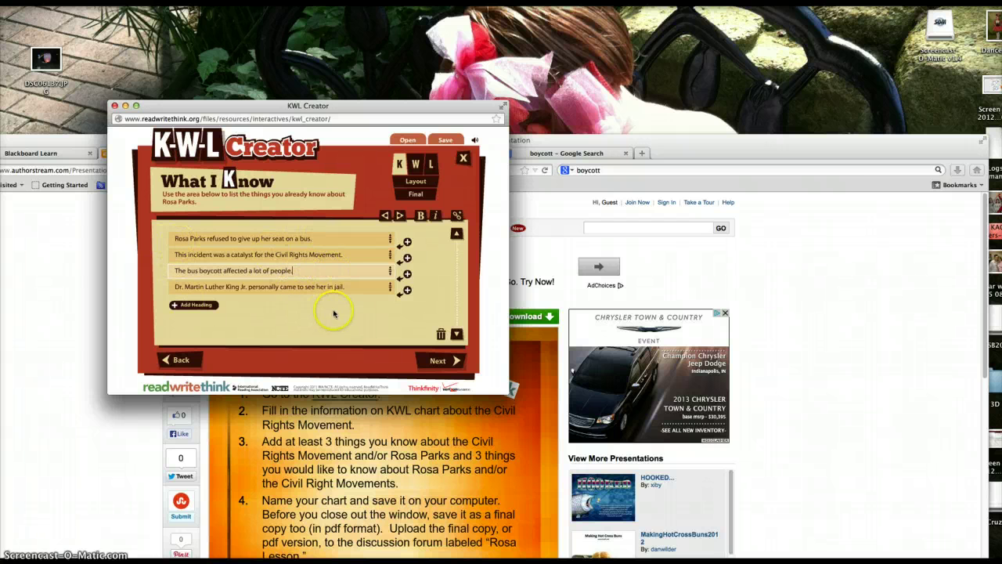
click(443, 363)
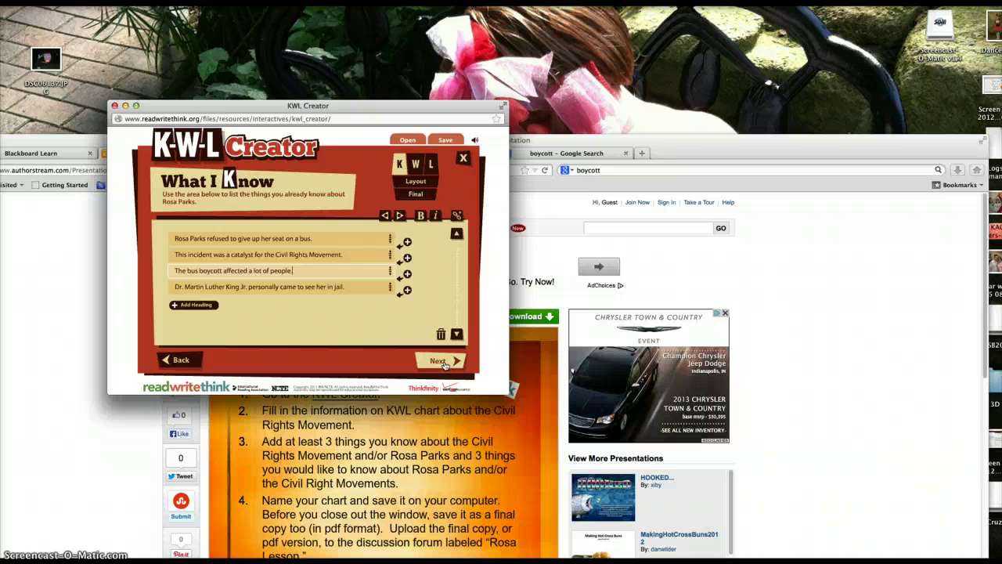
Ask 'What happened to Rosa Parks after the bus boycott' and begin a question about similar Civil Rights incidents.
click(443, 361)
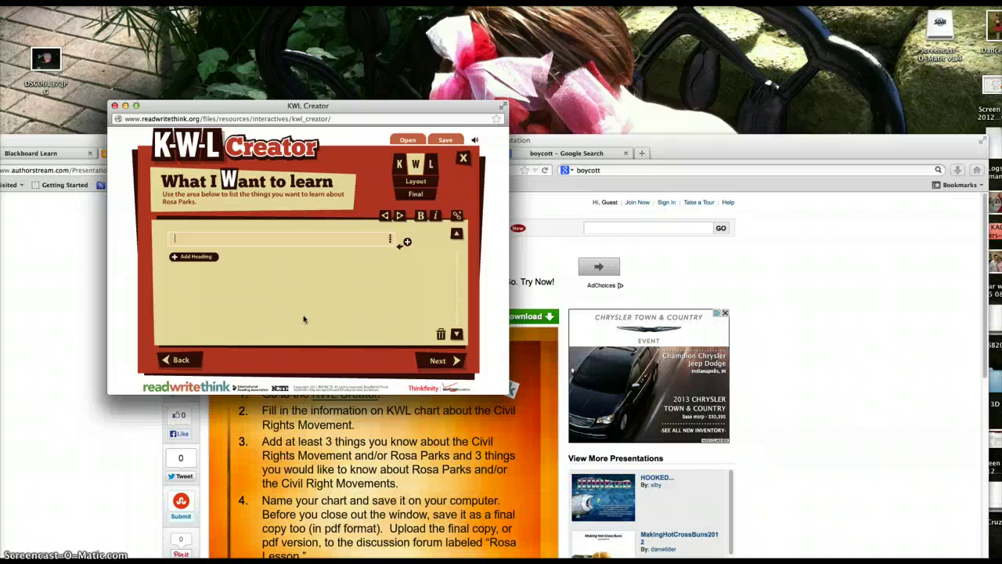
click(309, 309)
text(What happened to Rosa Parks after the)
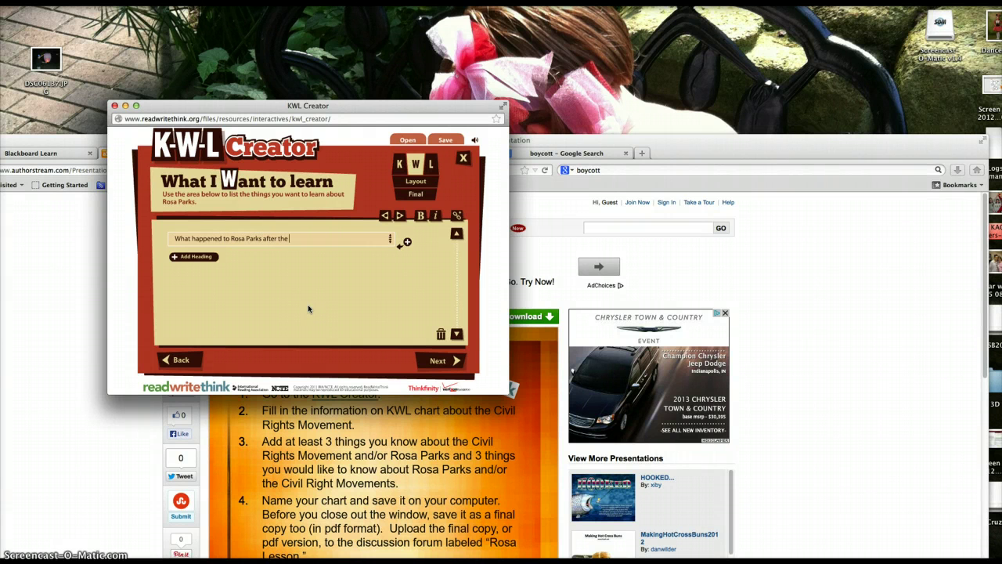
text( bus boycott?)
click(194, 256)
text(W)
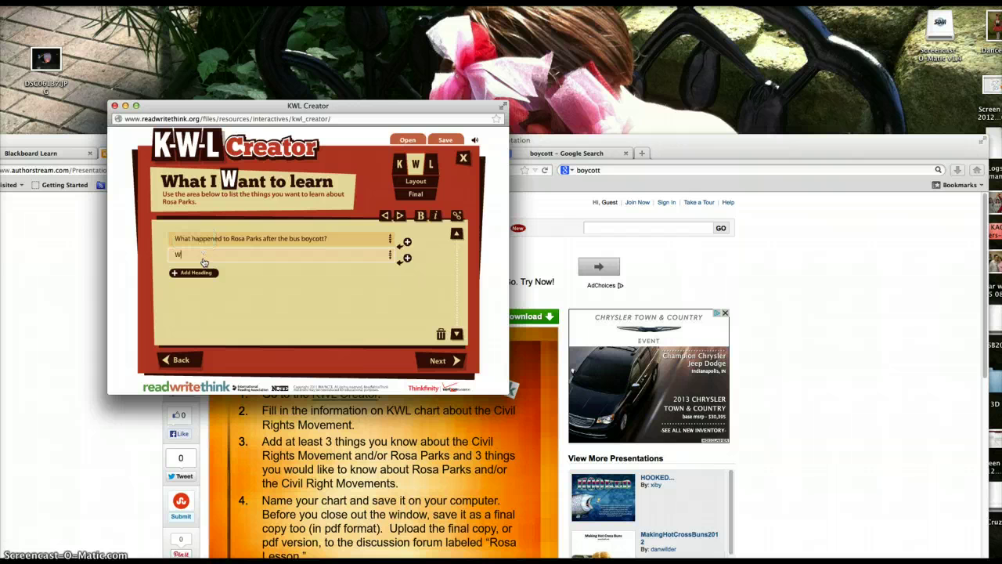
text(ere there an)
text(y other incidents)
text( like this)
text( i t)
text(n the cou)
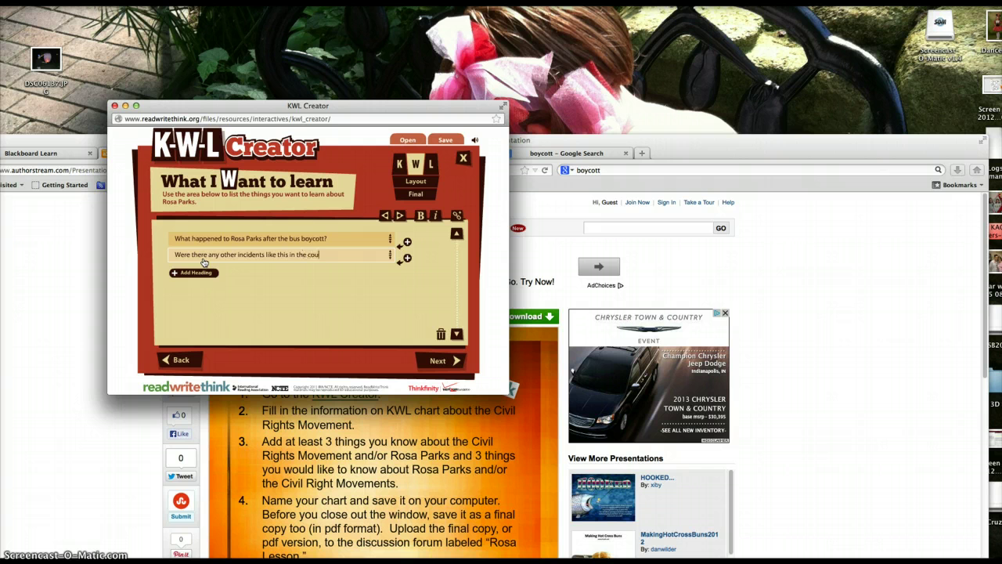
text(ntry during the Civil Rights Move)
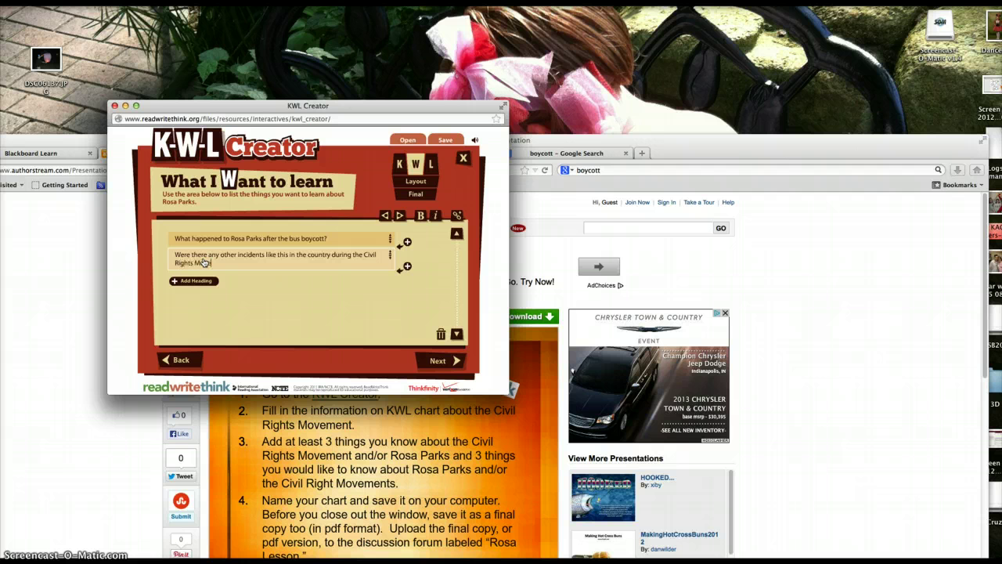
text(ment?)
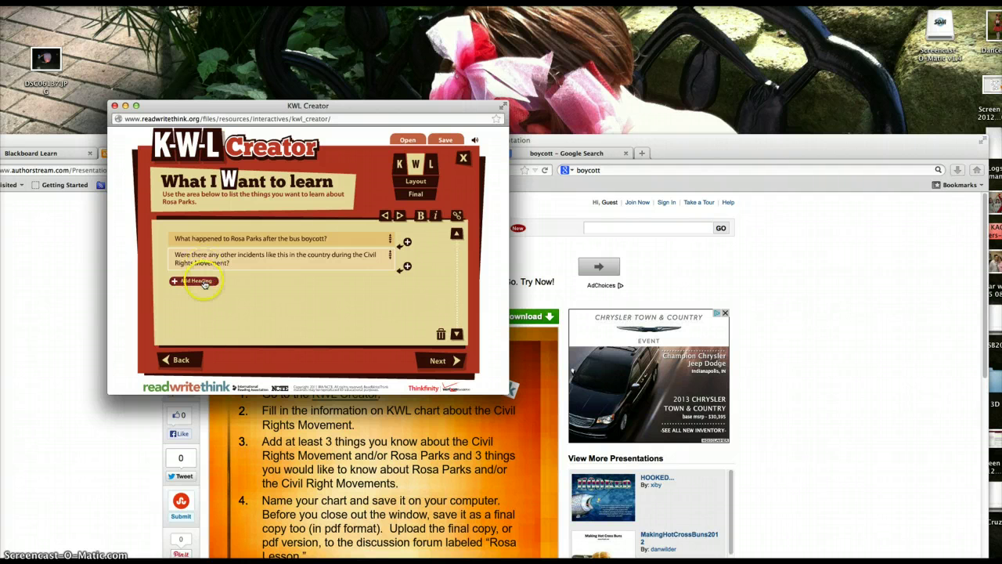
Add the question 'What kinds of changes happened on the buses after Rosa didn't give up her seat?' and move to What I Learned.
click(193, 280)
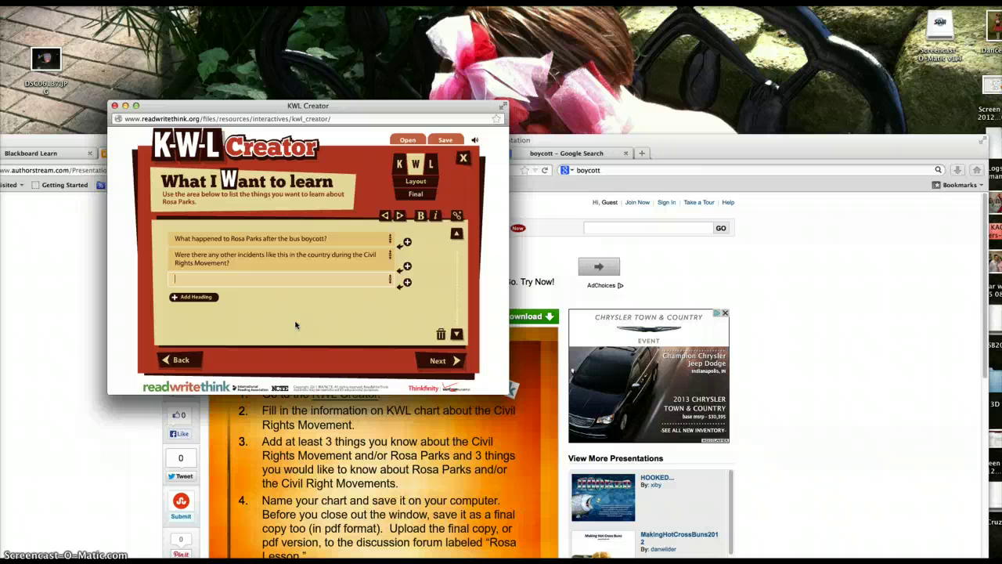
text(What kind)
text(s of cha)
text(nges happened on the b)
text(uses)
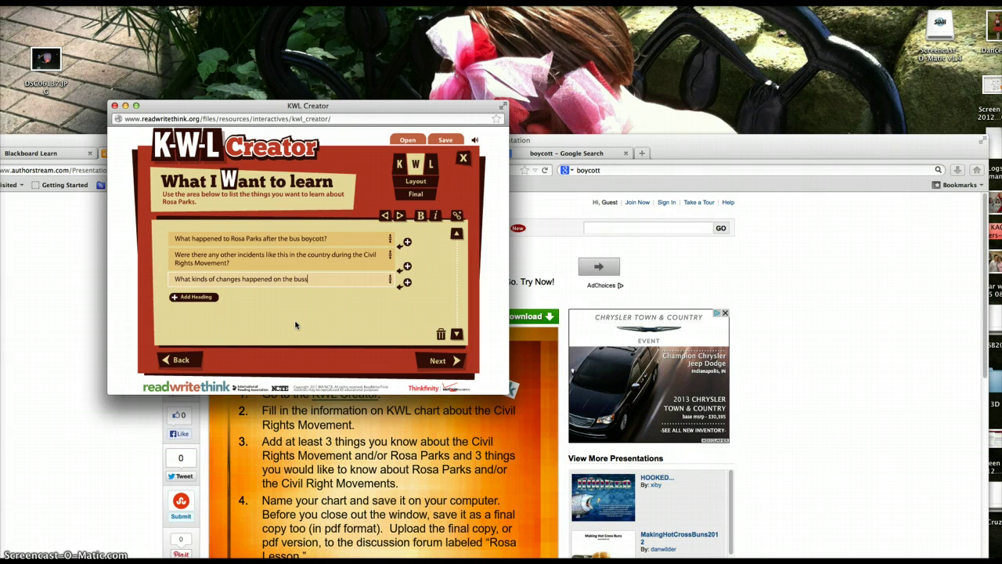
key(BackSpace)
text(es after Rosa didn't give up her seat?)
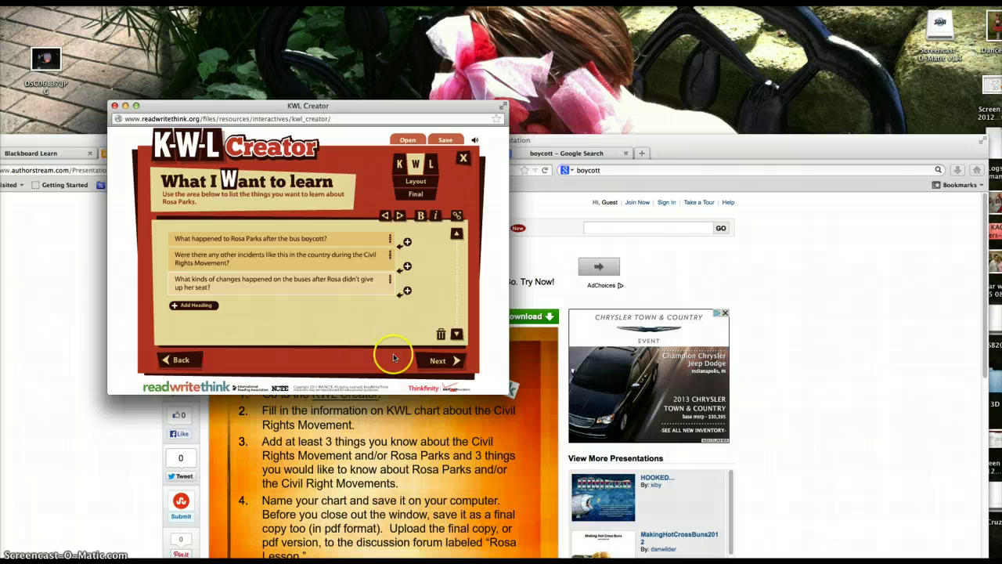
click(435, 361)
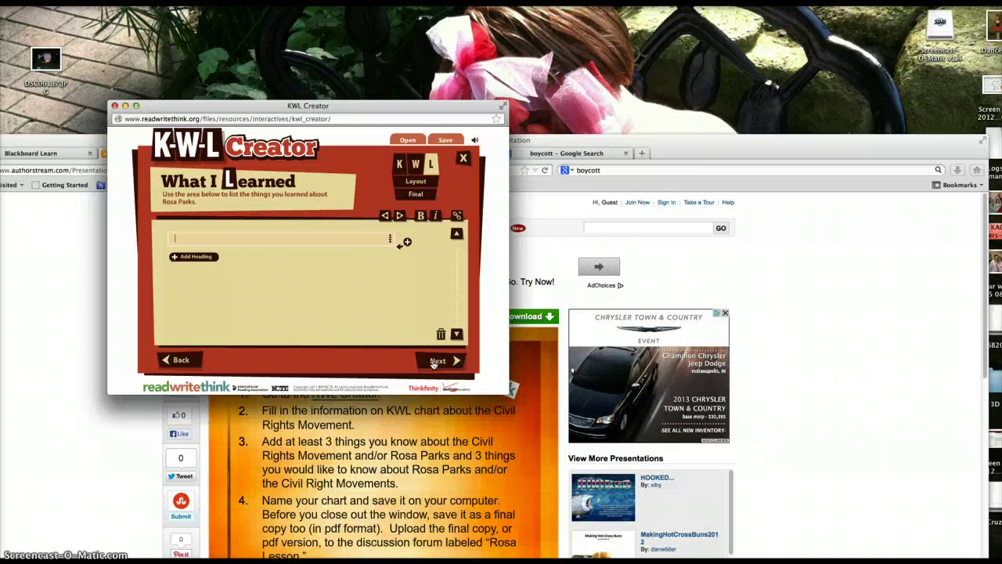
Finish the chart with K, W and L kept on the same page.
click(435, 361)
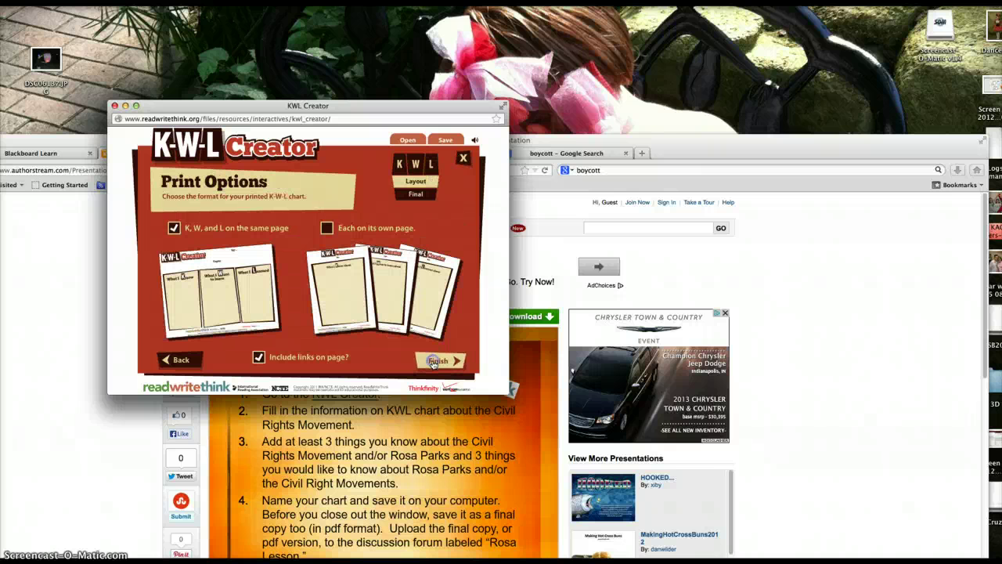
click(177, 305)
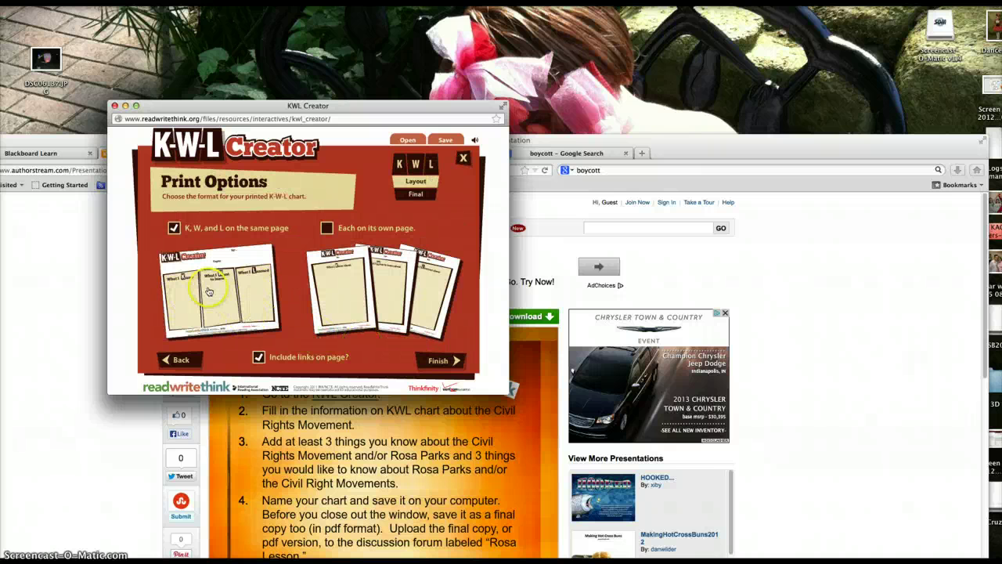
click(432, 354)
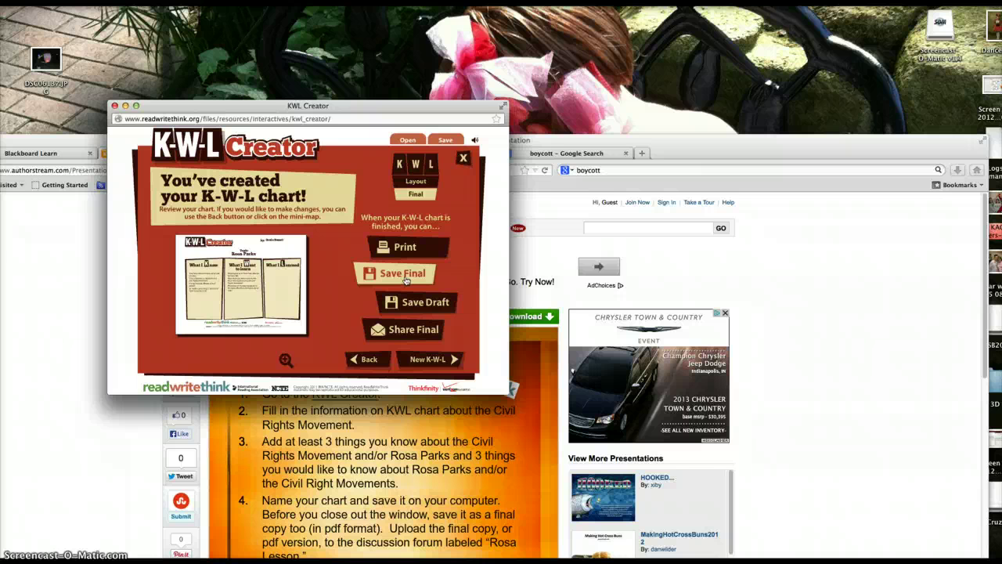
Save the chart as final PDF 'bennettrosaKWL' in Documents, replacing the existing file.
click(405, 277)
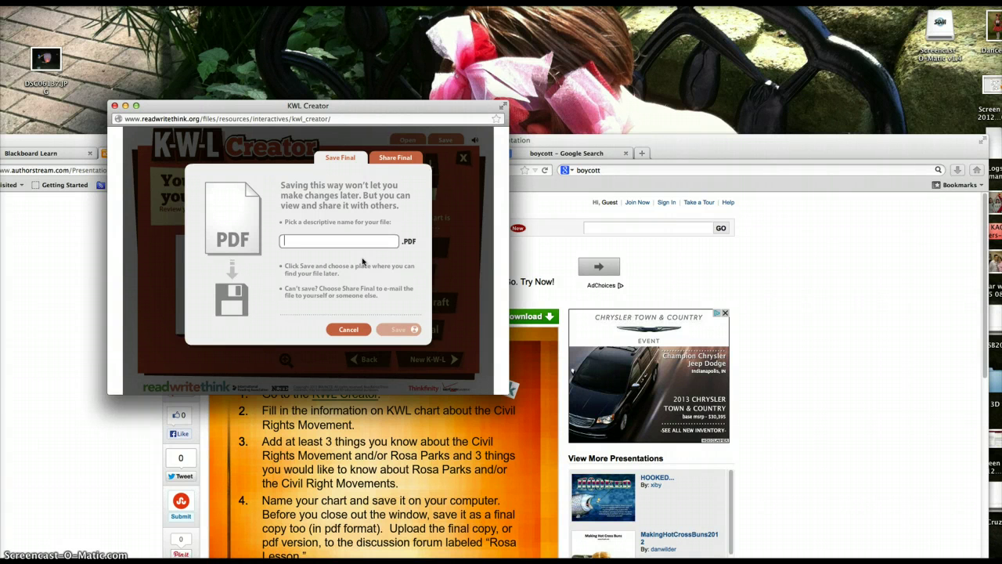
text(bennettr)
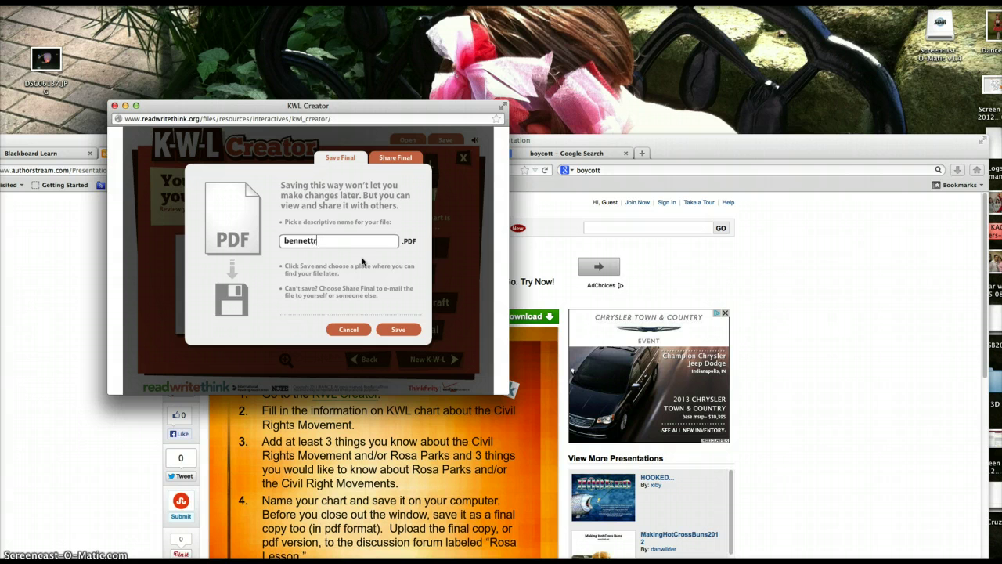
text(osaKWL)
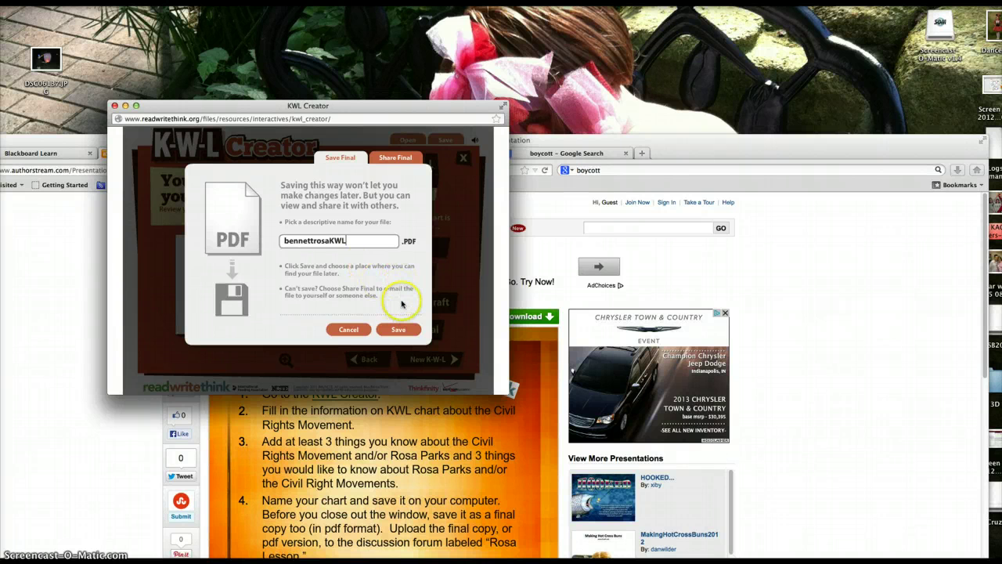
click(399, 331)
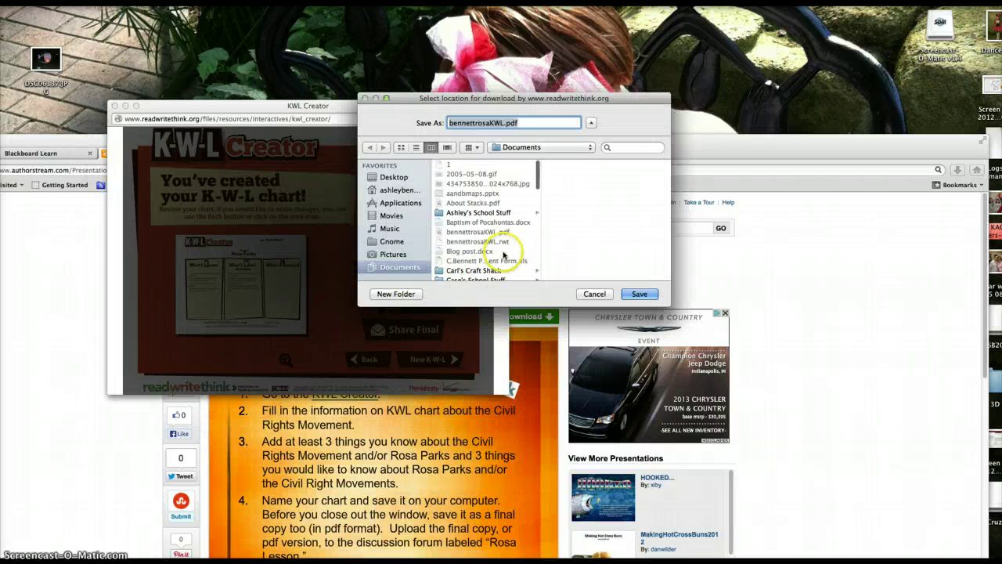
click(641, 295)
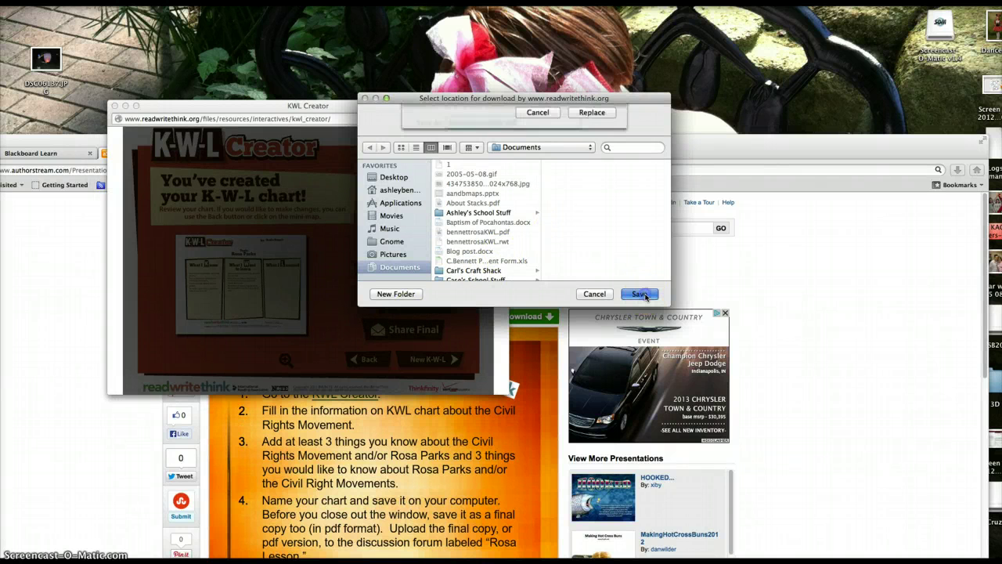
click(587, 169)
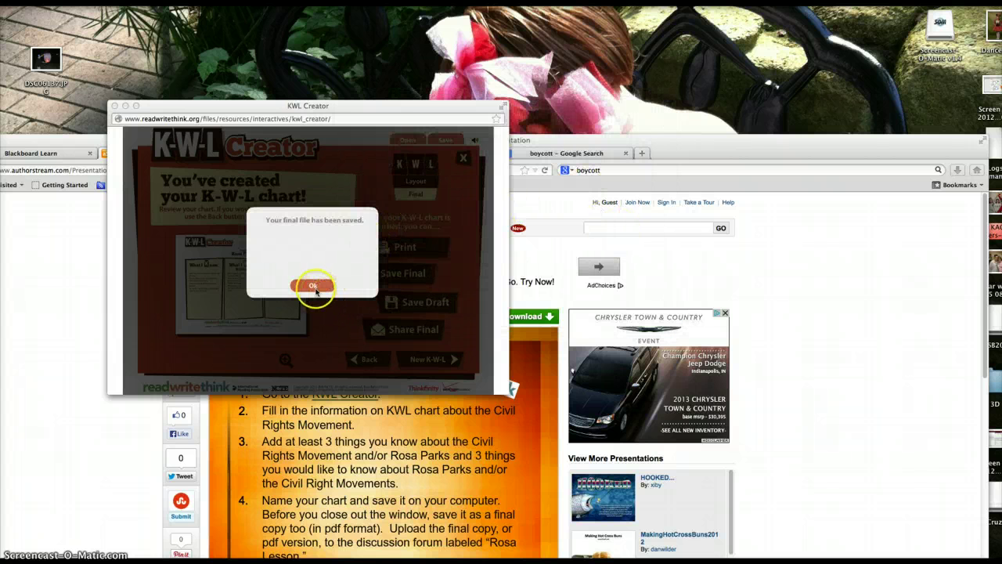
click(313, 286)
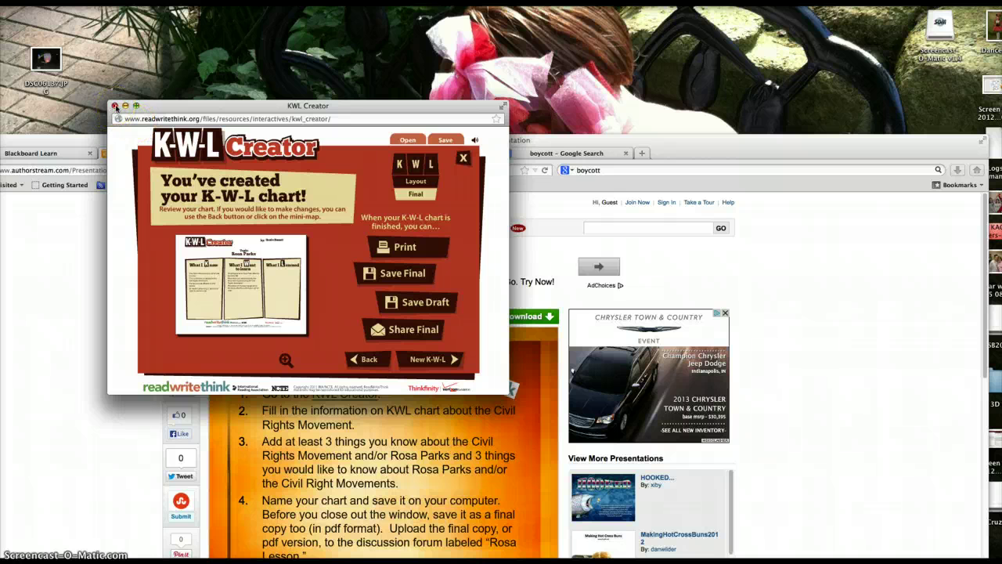
Close the K-W-L Creator and open the Rosa Lesson forum on the Blackboard discussion board.
click(114, 105)
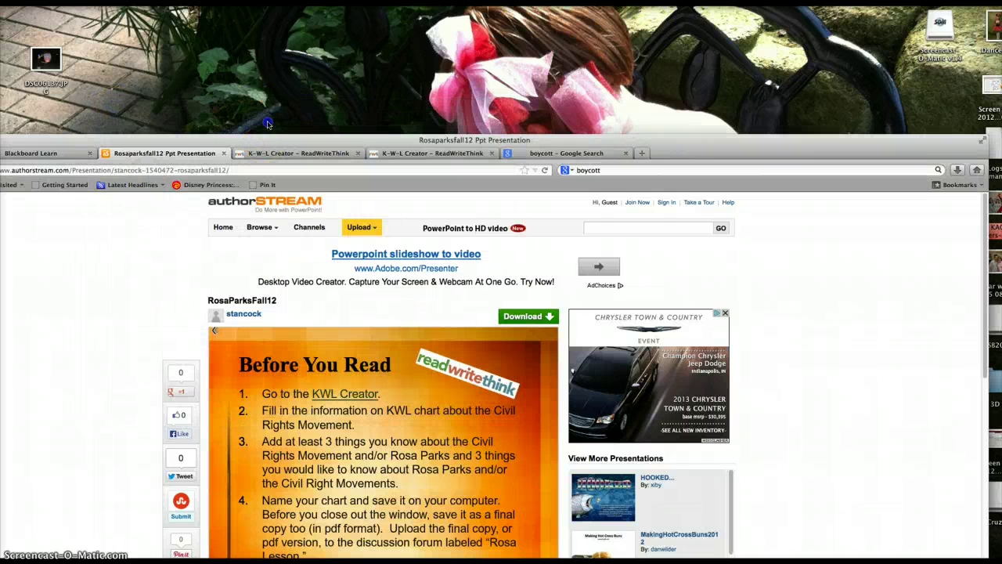
drag(266, 139, 306, 12)
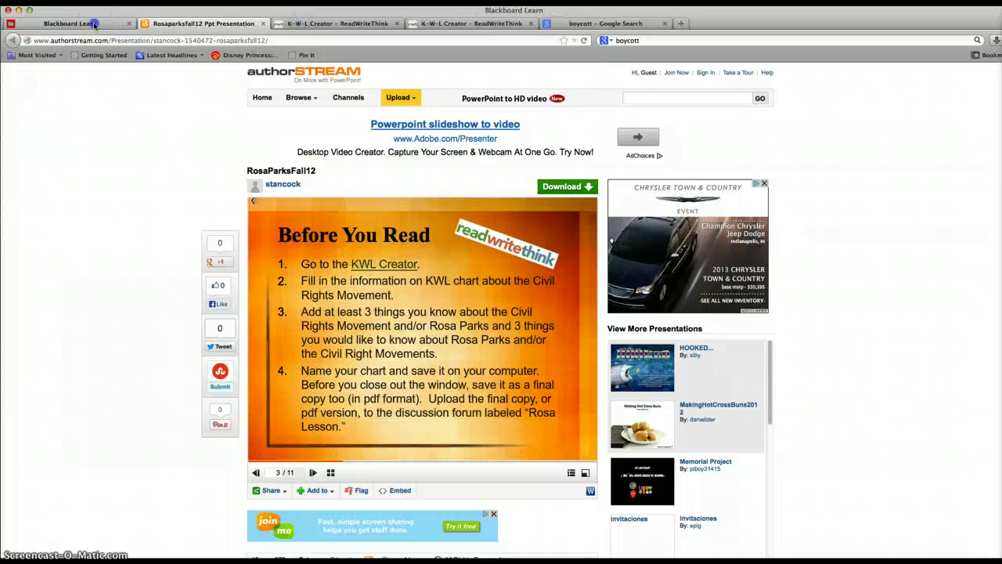
click(71, 23)
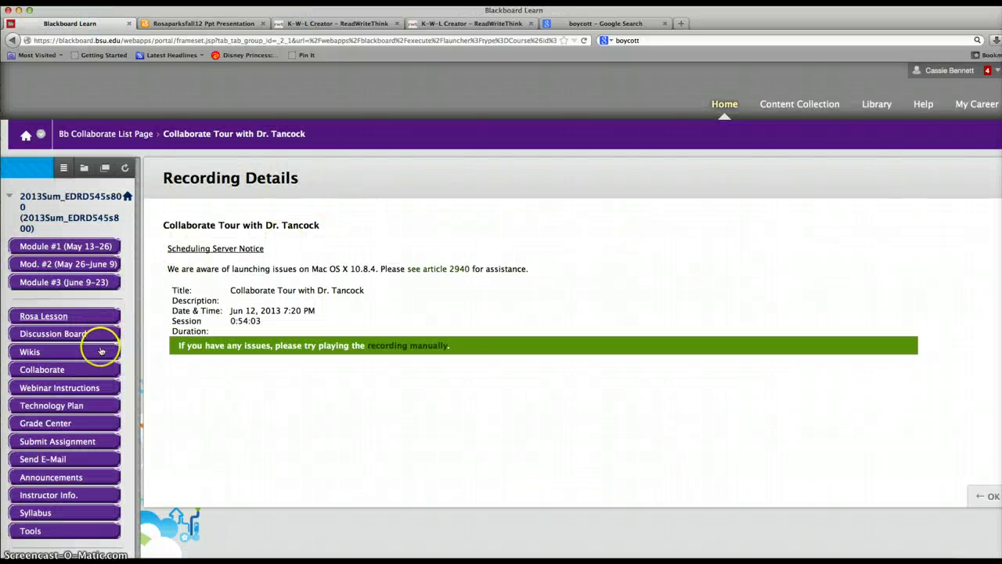
click(59, 335)
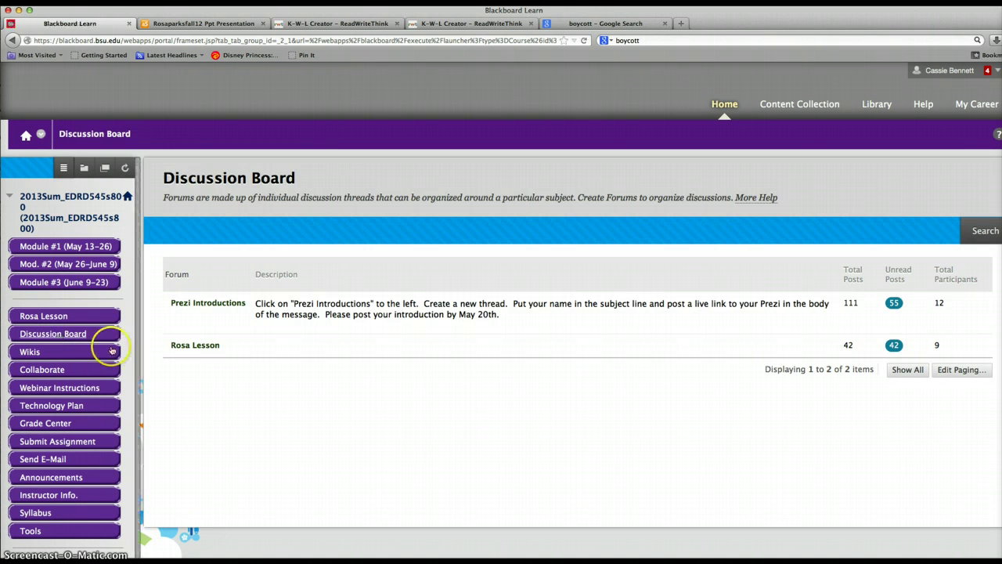
click(200, 346)
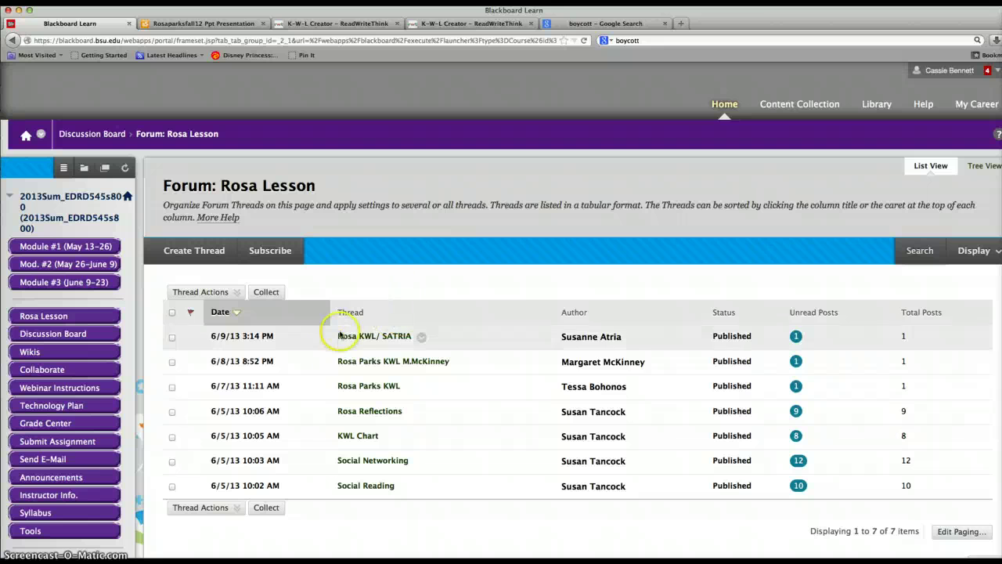
Start a new forum thread with the subject 'Rosa Lesson'.
click(201, 252)
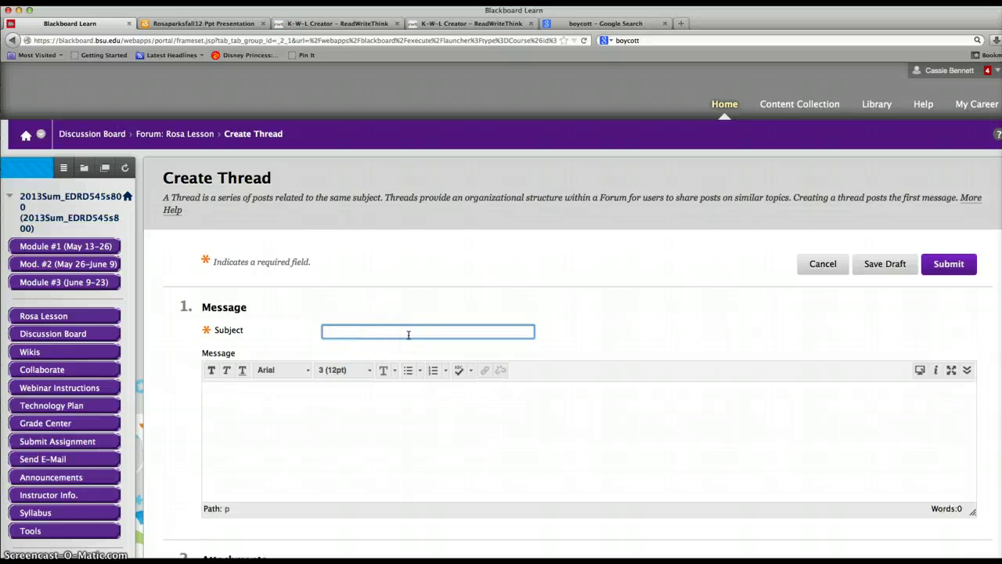
text(Rosa Lesson)
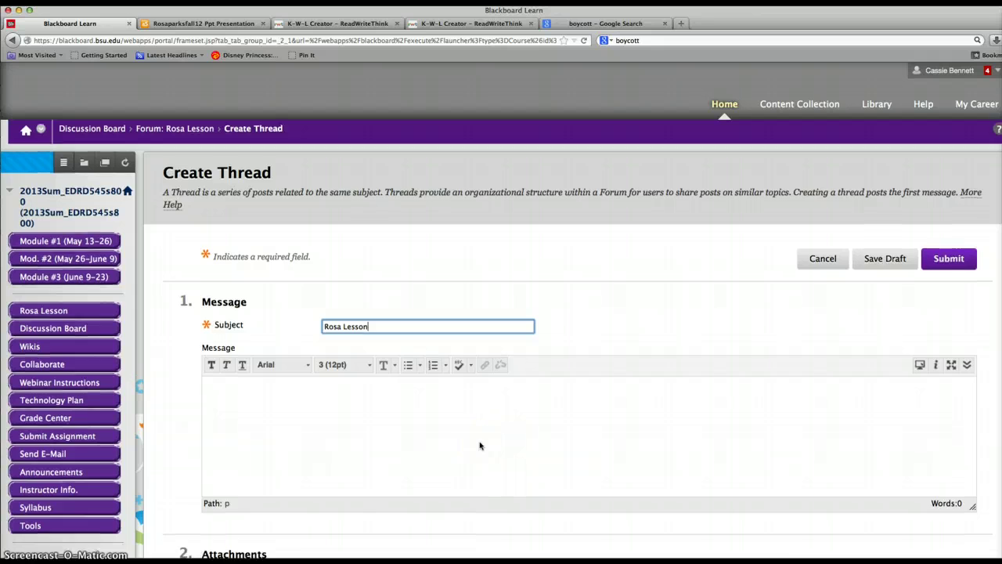
scroll(481, 448, down, 3)
scroll(481, 446, up, 1)
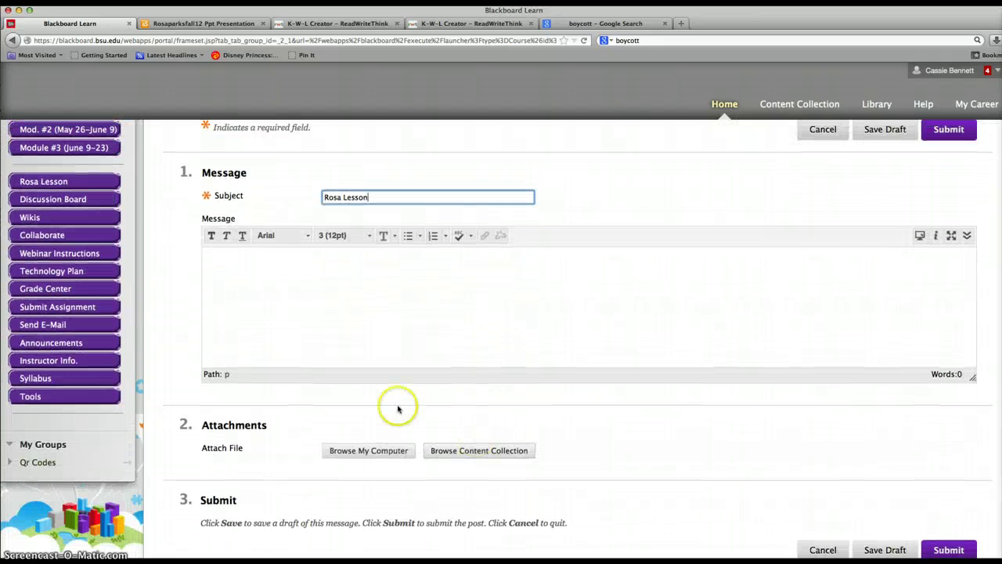
Attach bennettrosaKWL.pdf from the Documents folder to the thread.
click(393, 454)
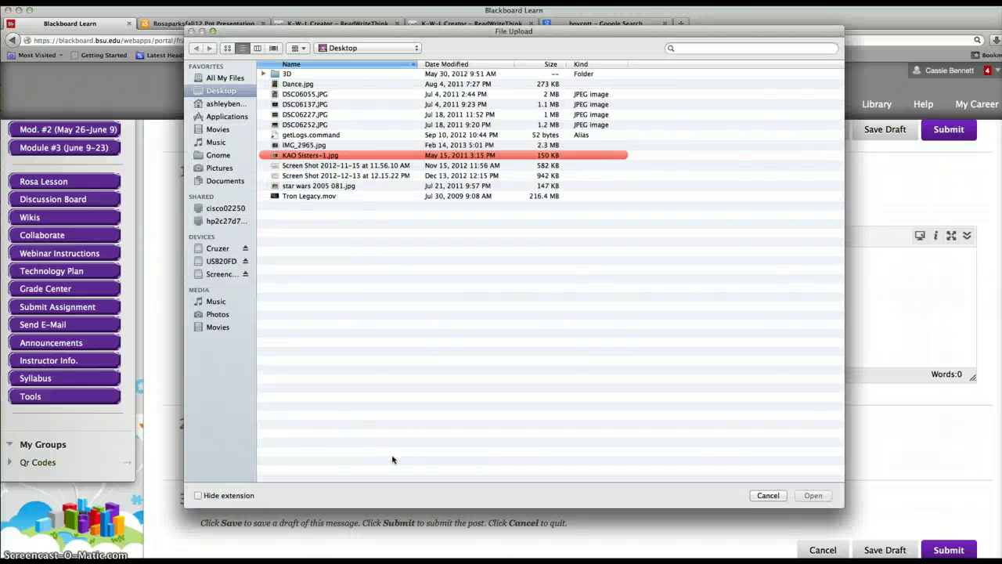
click(227, 181)
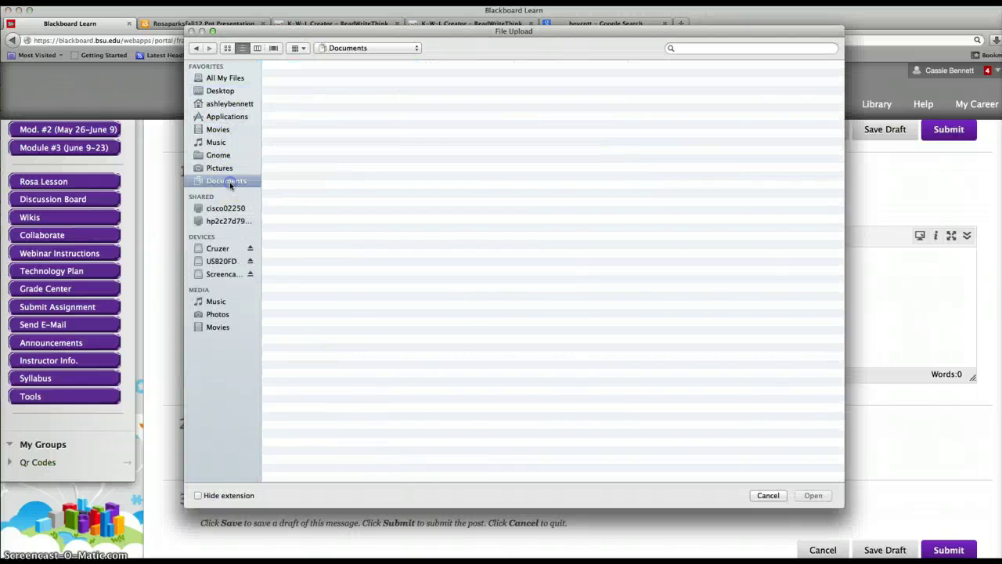
scroll(369, 178, up, 3)
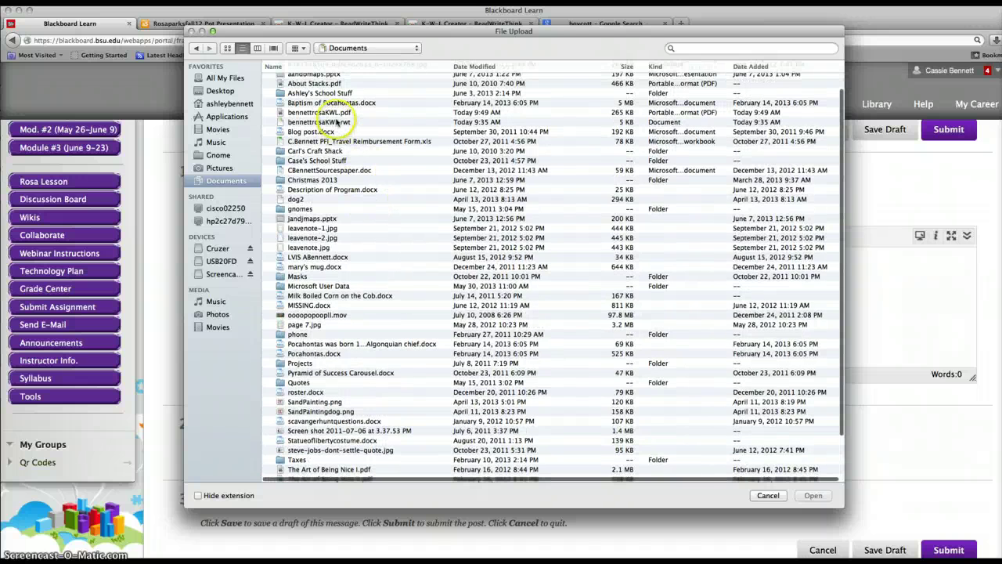
double_click(324, 114)
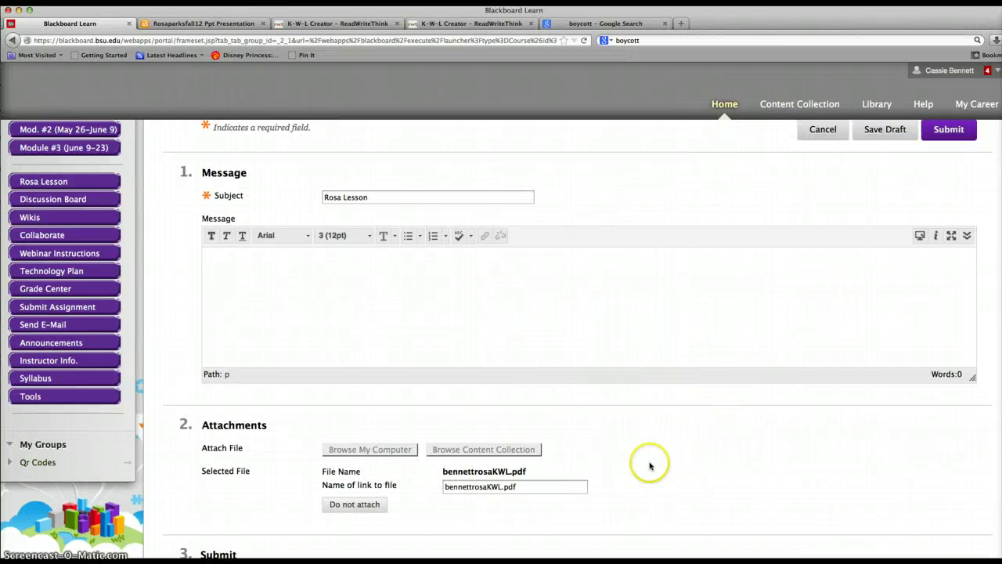
Write 'KWL chart for Rosa Lesson' in the thread's message body.
click(205, 260)
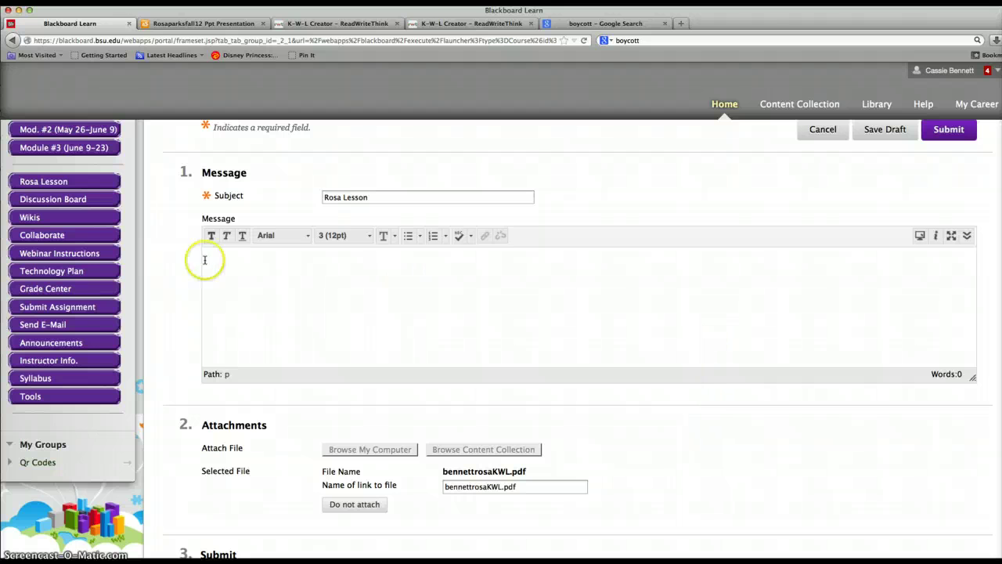
scroll(304, 292, up, 2)
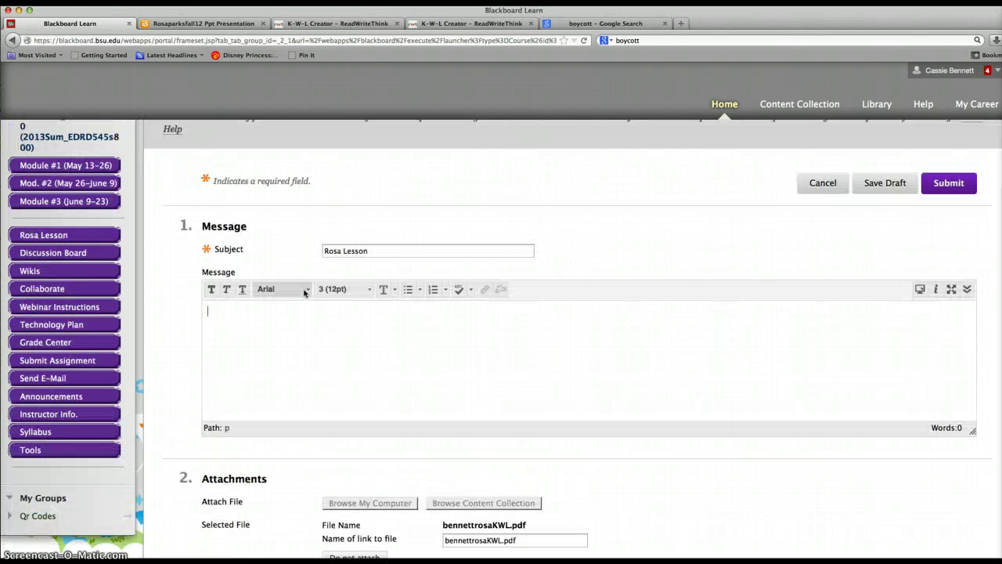
text(KWL chart for Rosa Lesson:)
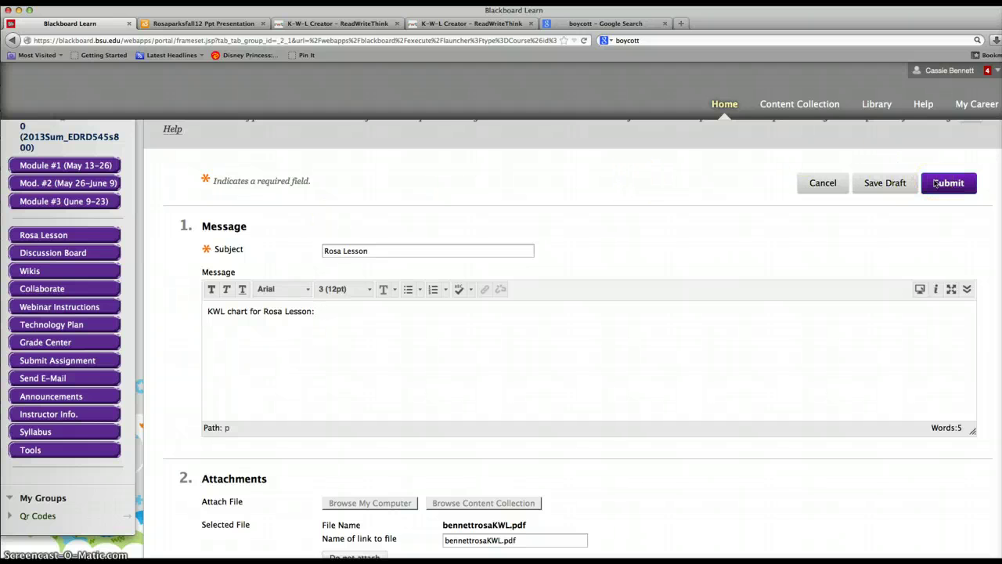
Submit the Rosa Lesson thread to the forum.
click(883, 183)
click(953, 186)
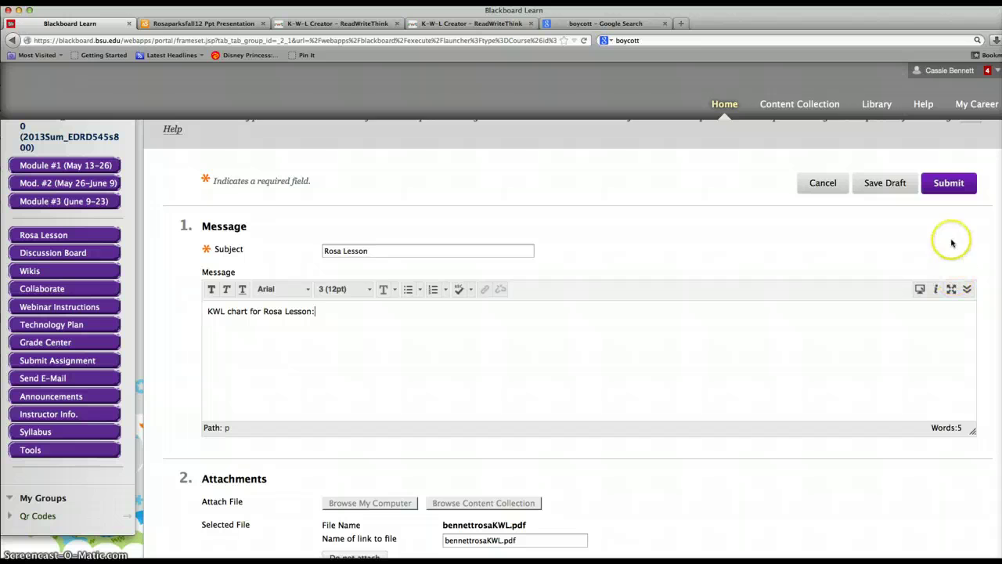
scroll(952, 235, down, 1)
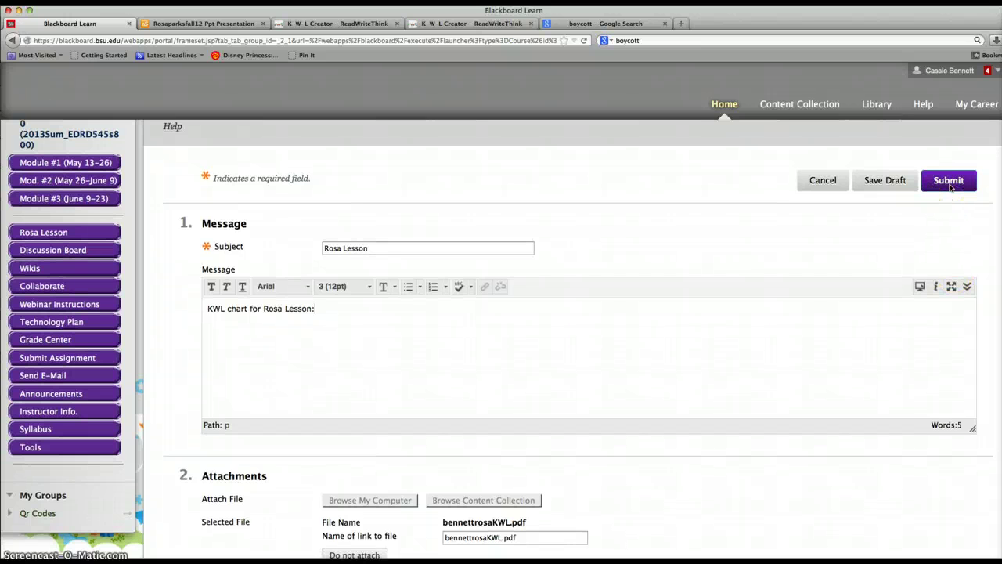
click(949, 183)
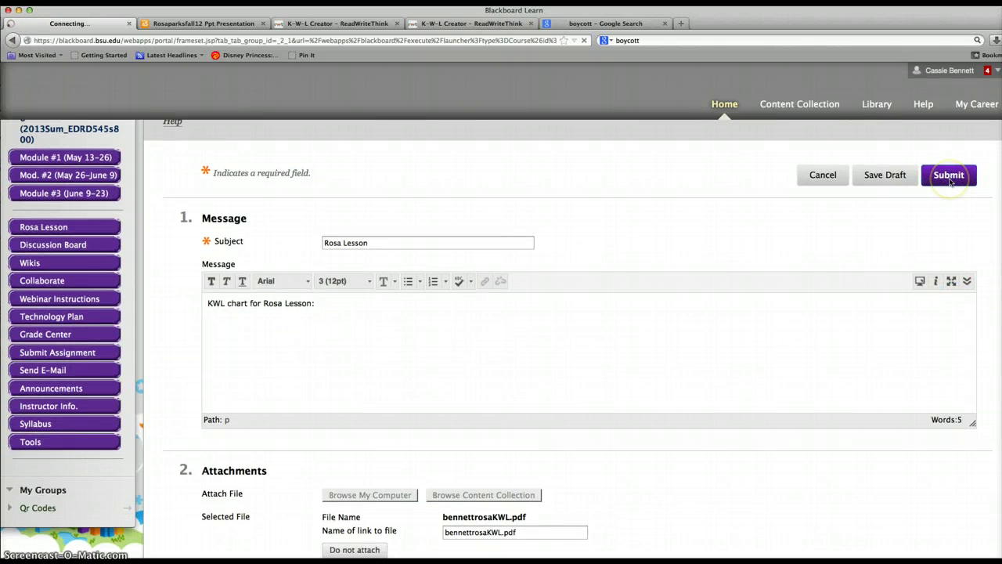